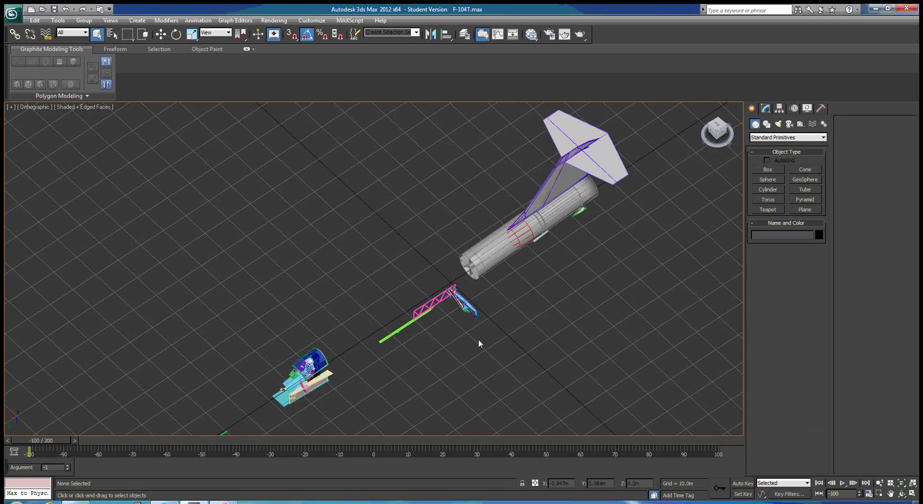
Examine the main landing gear arm, toe bell crank and red connecting rods up close from several angles.
{"action": "scroll", "coordinate": [476, 344], "scroll_direction": "up", "scroll_amount": 3}
{"action": "scroll", "coordinate": [470, 358], "scroll_direction": "up", "scroll_amount": 3}
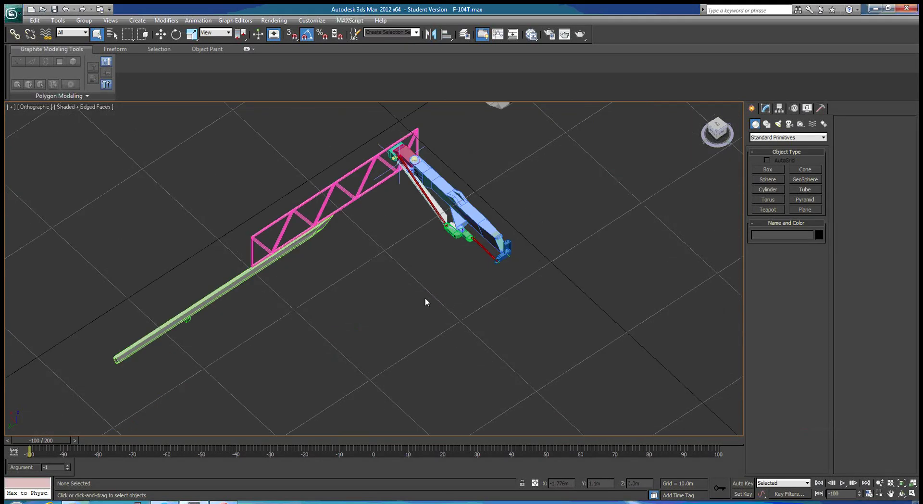
{"action": "scroll", "coordinate": [461, 337], "scroll_direction": "up", "scroll_amount": 2}
{"action": "middle_click_drag", "start_coordinate": [501, 337], "coordinate": [474, 350], "text": "alt"}
{"action": "scroll", "coordinate": [442, 342], "scroll_direction": "up", "scroll_amount": 5}
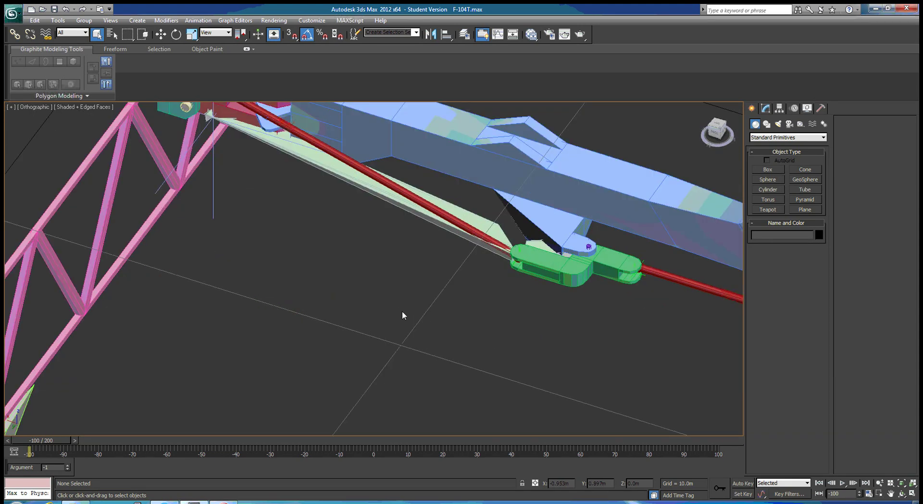
{"action": "middle_click_drag", "start_coordinate": [408, 315], "coordinate": [406, 347]}
{"action": "scroll", "coordinate": [417, 345], "scroll_direction": "up", "scroll_amount": 2}
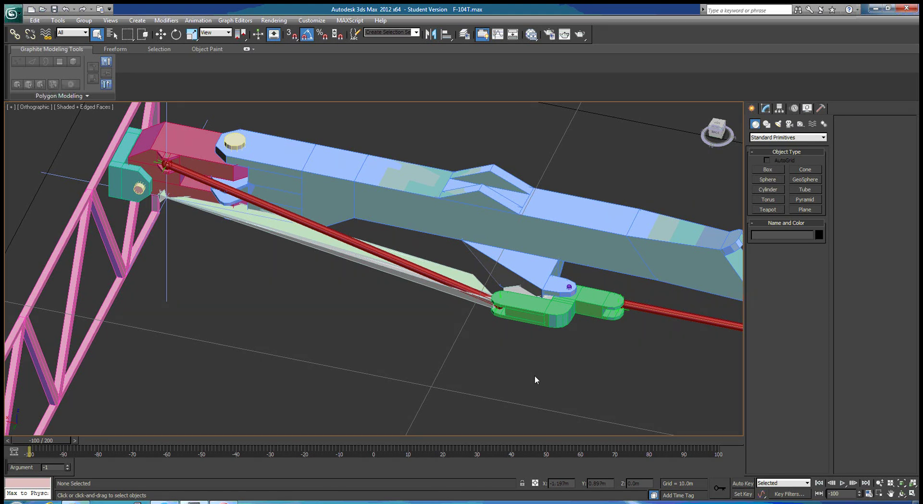
{"action": "mouse_move", "coordinate": [517, 372]}
{"action": "middle_mouse_down", "text": "alt"}
{"action": "mouse_move", "coordinate": [529, 365]}
{"action": "mouse_move", "coordinate": [515, 367]}
{"action": "middle_mouse_up", "text": "alt"}
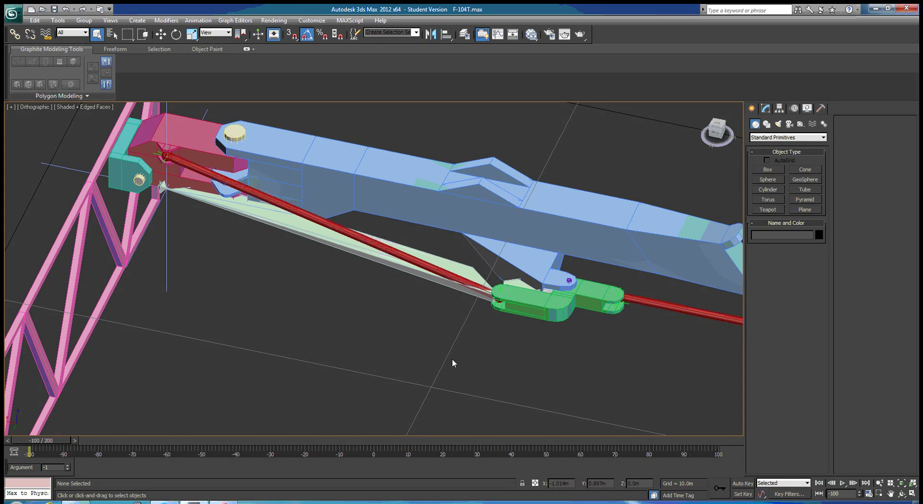
{"action": "scroll", "coordinate": [450, 375], "scroll_direction": "down", "scroll_amount": 2}
{"action": "middle_click_drag", "start_coordinate": [420, 392], "coordinate": [377, 375]}
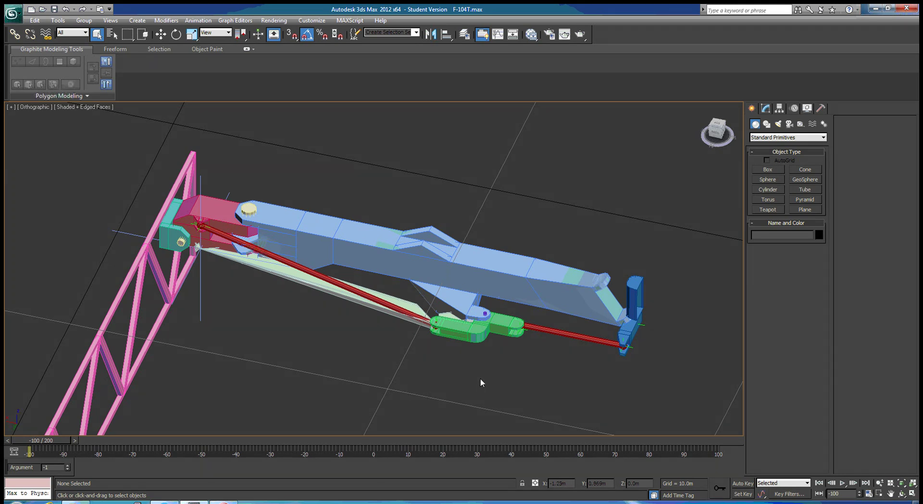
{"action": "middle_click_drag", "start_coordinate": [542, 380], "coordinate": [394, 412]}
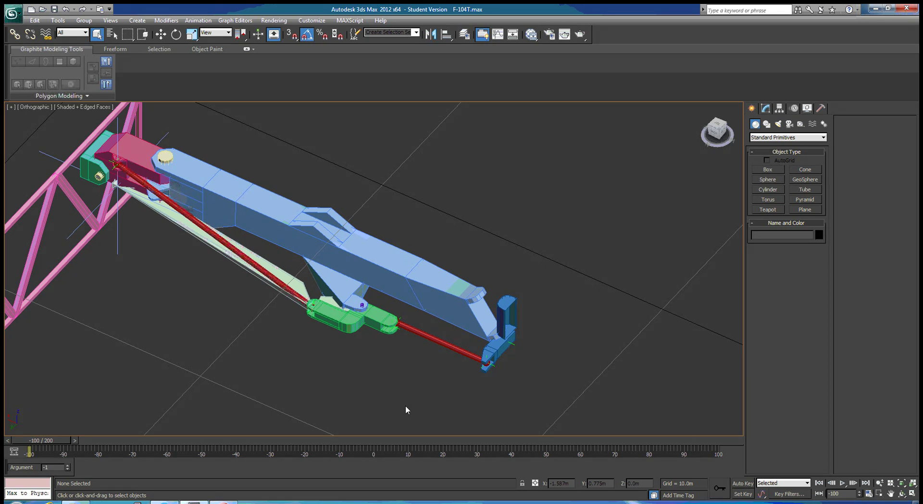
{"action": "middle_click_drag", "start_coordinate": [552, 383], "coordinate": [638, 282], "text": "alt"}
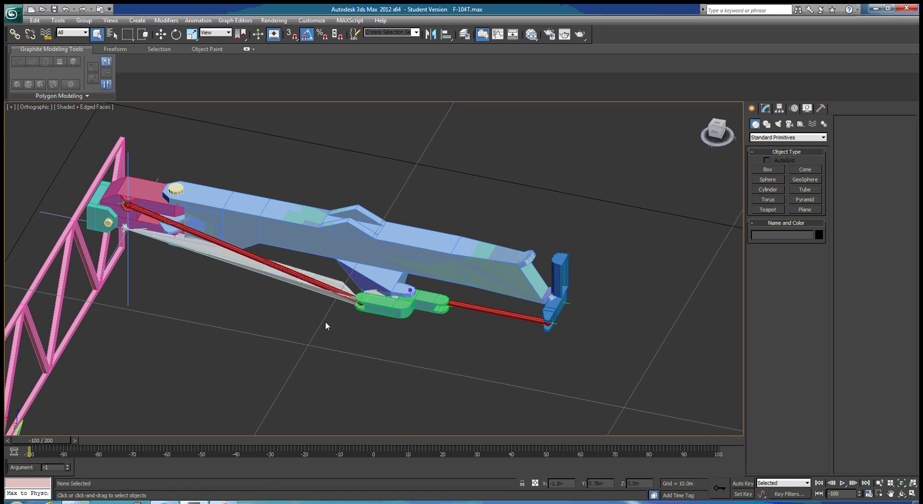
Rotate the blue WheelMount at the outer end of the gear arm by 34 degrees about the Y axis.
{"action": "left_click", "coordinate": [559, 297]}
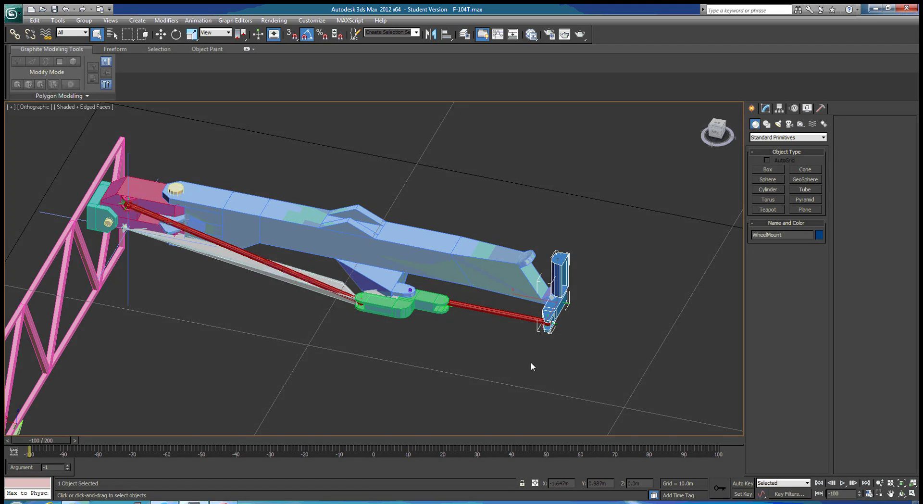
{"action": "key", "text": "e"}
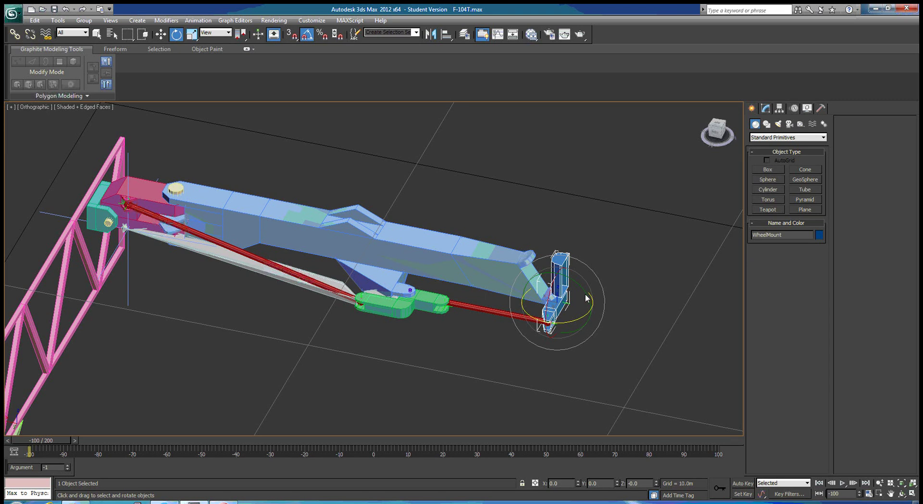
{"action": "left_click_drag", "start_coordinate": [587, 295], "coordinate": [567, 269]}
Set the rotation reference coordinate system to Local, try swivelling the WheelMount about its own upright axis, and undo that swivel.
{"action": "left_click", "coordinate": [228, 33]}
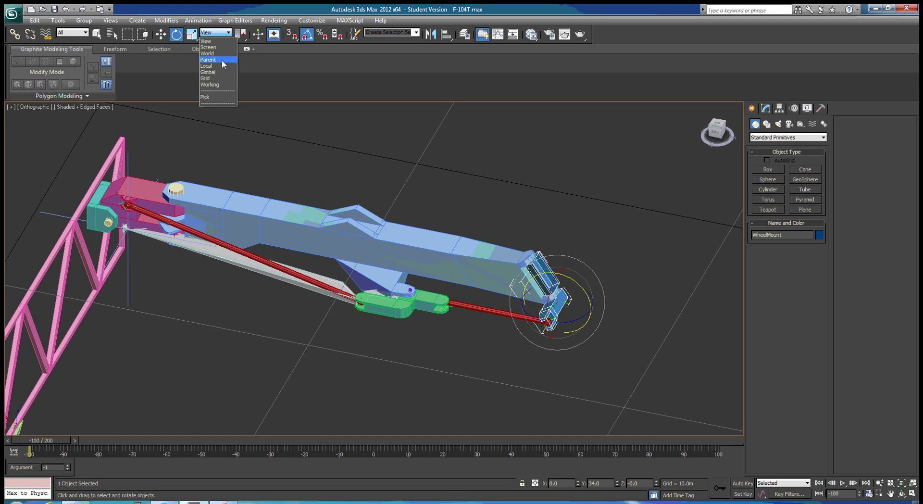
{"action": "left_click", "coordinate": [220, 68]}
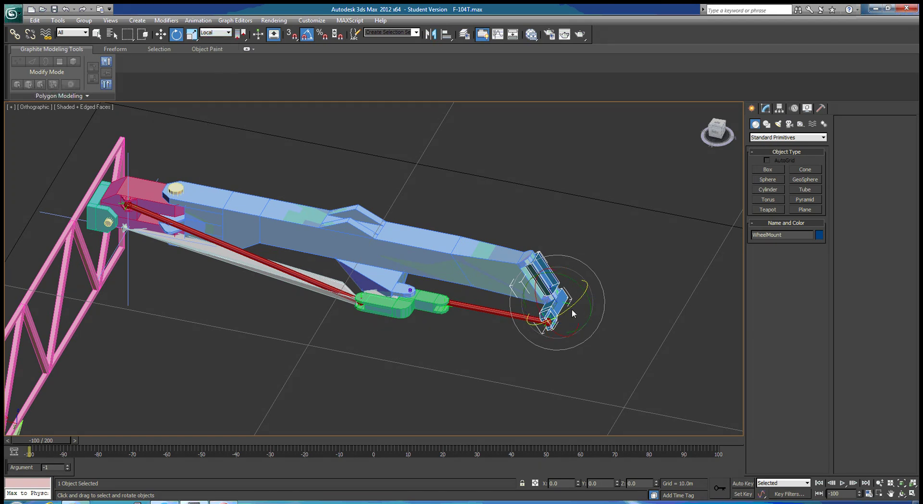
{"action": "left_click_drag", "start_coordinate": [572, 309], "coordinate": [597, 276]}
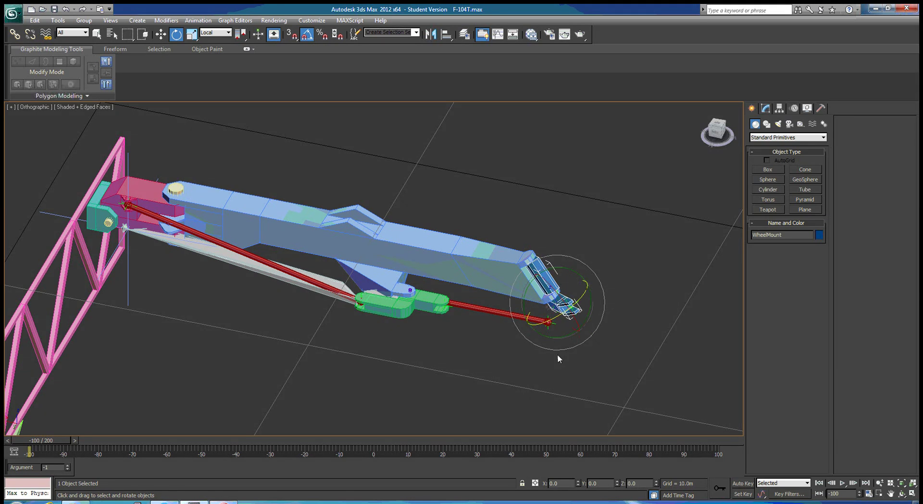
{"action": "key", "text": "ctrl+z"}
Try rotating the MainWheelToeBellCrank about its pivot on the gear arm, and undo the rotation.
{"action": "left_click", "coordinate": [423, 302]}
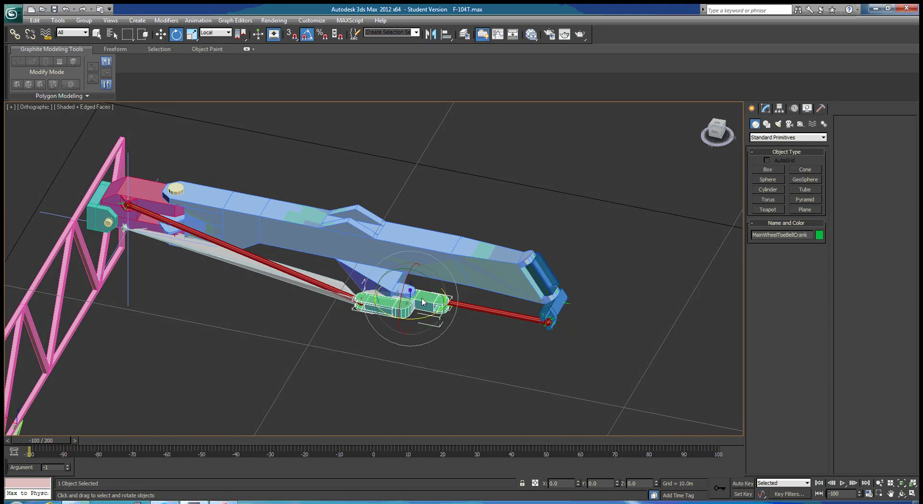
{"action": "mouse_move", "coordinate": [413, 323]}
{"action": "left_mouse_down"}
{"action": "mouse_move", "coordinate": [463, 305]}
{"action": "mouse_move", "coordinate": [414, 335]}
{"action": "mouse_move", "coordinate": [446, 322]}
{"action": "mouse_move", "coordinate": [429, 328]}
{"action": "left_mouse_up"}
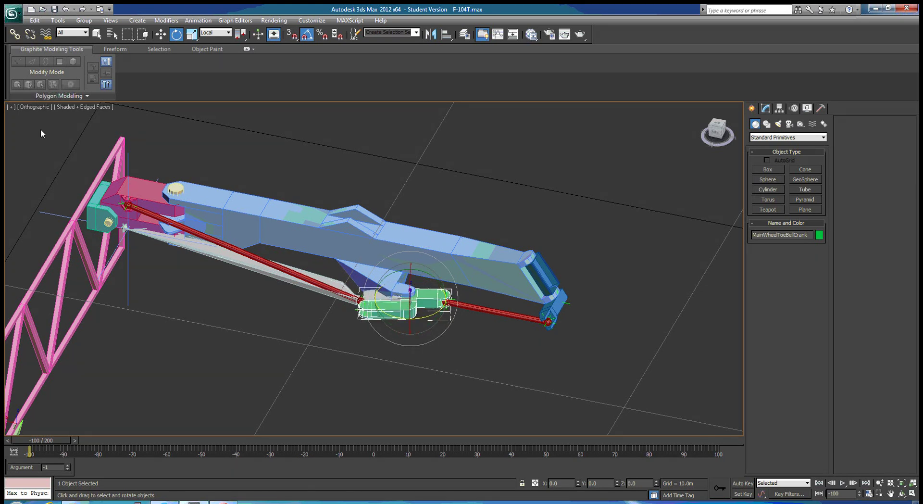
{"action": "key", "text": "ctrl+z"}
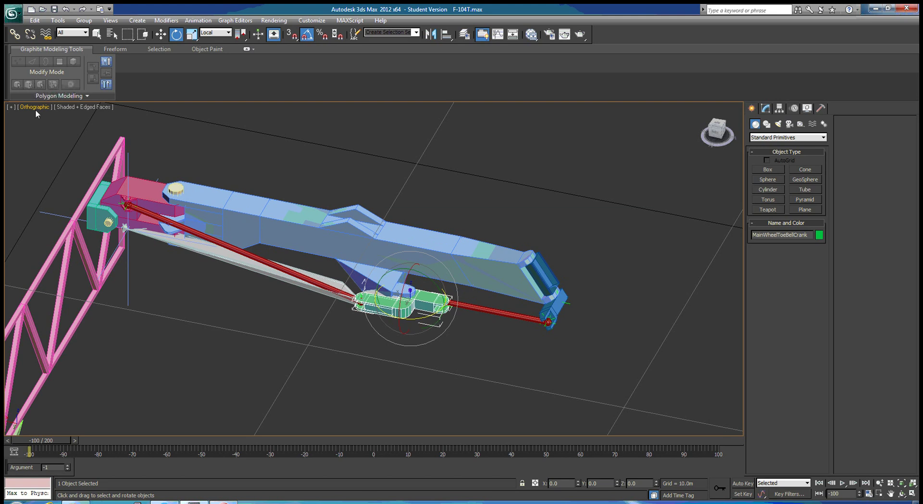
Switch to the Back view and examine how the toe rod lines up with the bell crank and the tilted WheelMount.
{"action": "left_click", "coordinate": [36, 107]}
{"action": "left_click", "coordinate": [63, 197]}
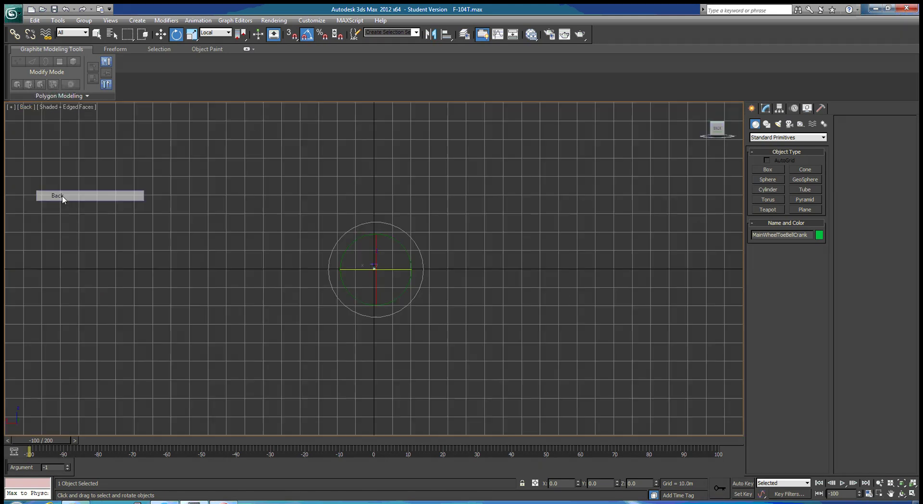
{"action": "scroll", "coordinate": [381, 271], "scroll_direction": "up", "scroll_amount": 5}
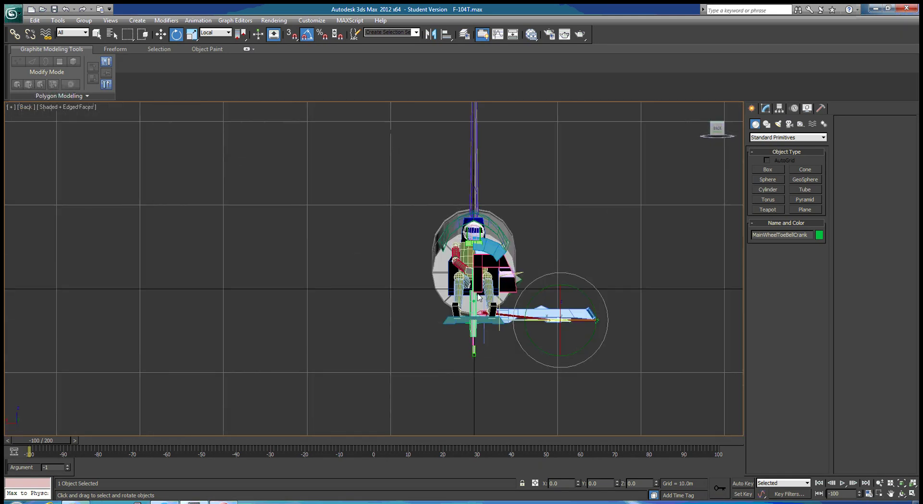
{"action": "scroll", "coordinate": [569, 327], "scroll_direction": "up", "scroll_amount": 6}
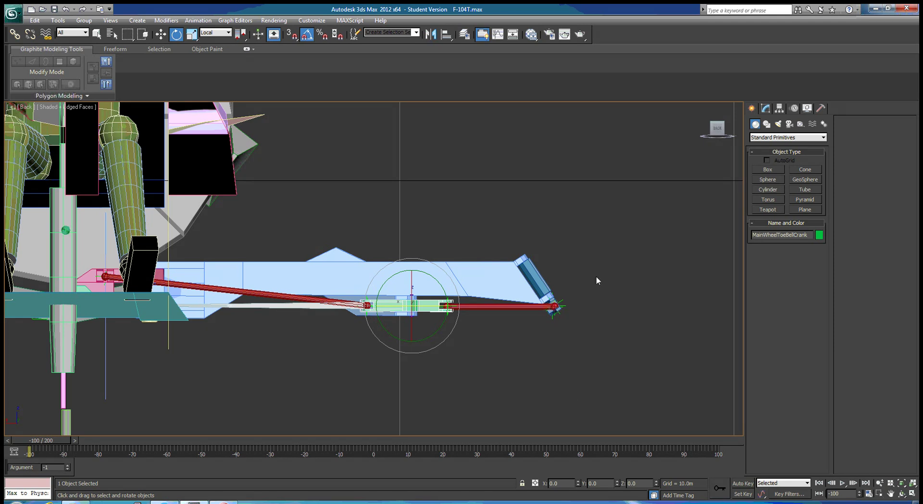
{"action": "scroll", "coordinate": [597, 276], "scroll_direction": "up", "scroll_amount": 5}
{"action": "middle_click_drag", "start_coordinate": [513, 376], "coordinate": [552, 242]}
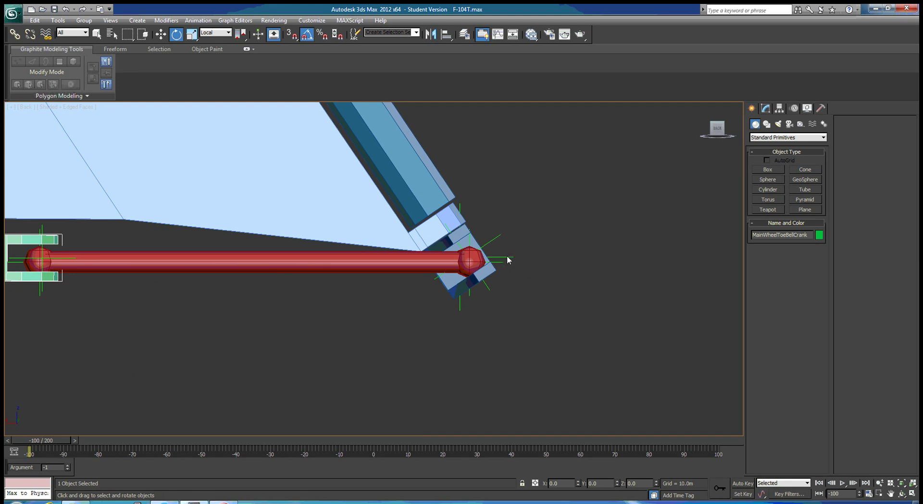
{"action": "middle_click_drag", "start_coordinate": [515, 329], "coordinate": [664, 298]}
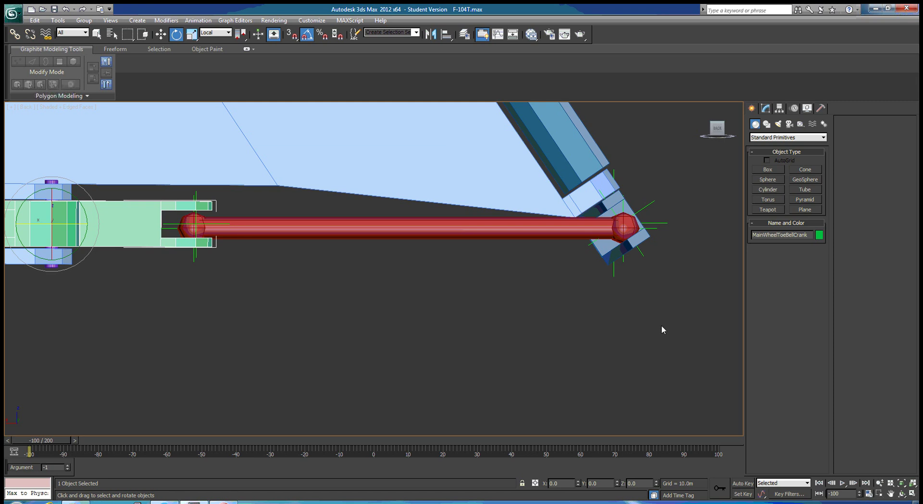
{"action": "scroll", "coordinate": [661, 325], "scroll_direction": "down", "scroll_amount": 5}
{"action": "middle_click_drag", "start_coordinate": [672, 321], "coordinate": [534, 340]}
{"action": "middle_click_drag", "start_coordinate": [393, 373], "coordinate": [560, 321]}
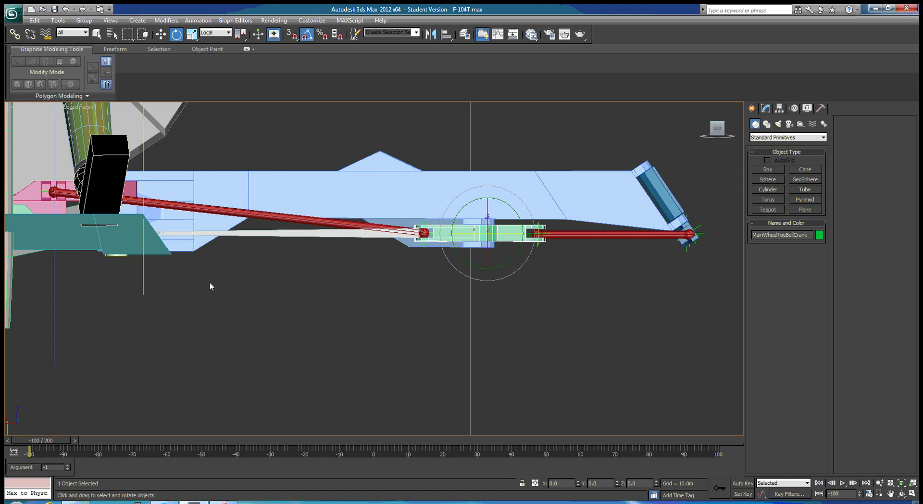
{"action": "middle_click_drag", "start_coordinate": [651, 308], "coordinate": [481, 352]}
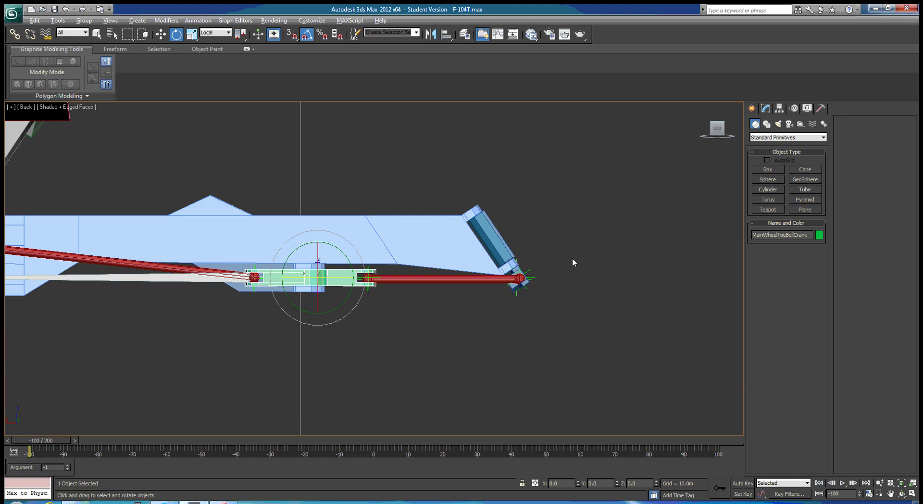
Rotate the WheelMount by -34 degrees about its local Y axis to bring it upright, and inspect it in 3D.
{"action": "key", "text": "alt"}
{"action": "left_click", "coordinate": [504, 255]}
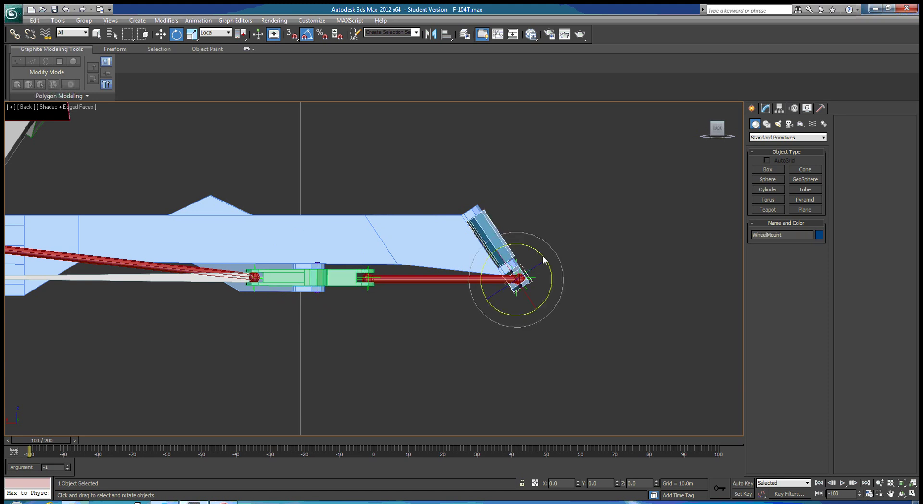
{"action": "left_click_drag", "start_coordinate": [535, 253], "coordinate": [560, 282]}
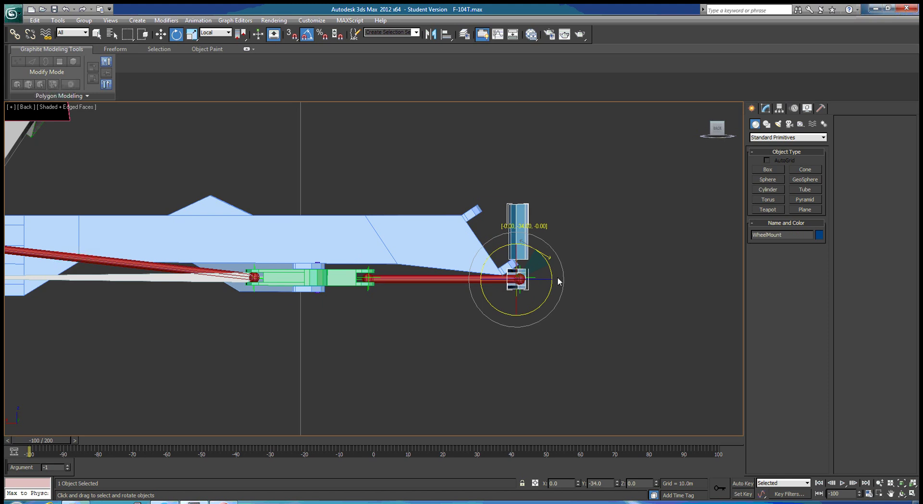
{"action": "scroll", "coordinate": [571, 343], "scroll_direction": "down", "scroll_amount": 2}
{"action": "scroll", "coordinate": [577, 338], "scroll_direction": "up", "scroll_amount": 2}
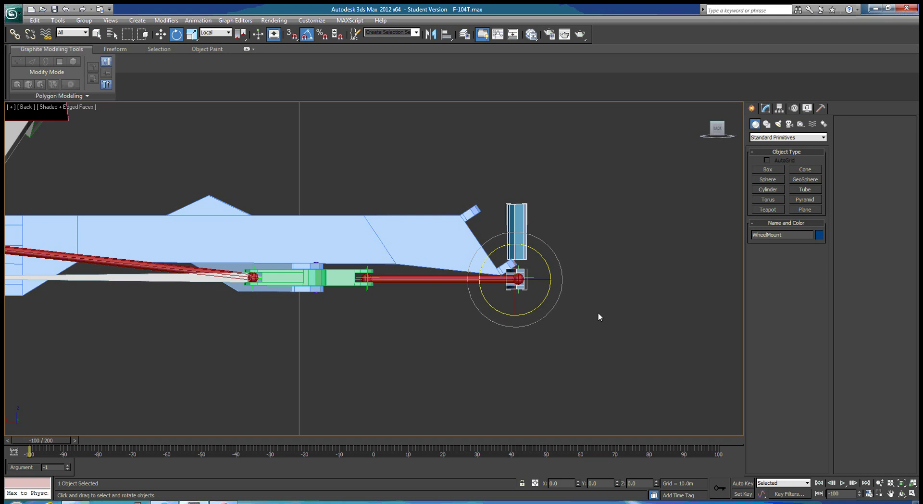
{"action": "middle_click_drag", "start_coordinate": [601, 309], "coordinate": [562, 353], "text": "alt"}
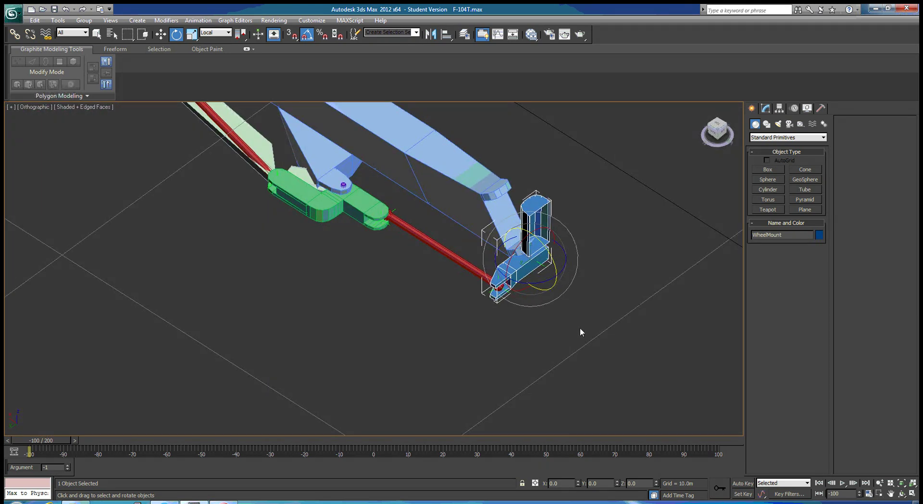
{"action": "middle_click_drag", "start_coordinate": [604, 313], "coordinate": [494, 329], "text": "alt"}
In the Top view, create a bone chain from the WheelMount pivot to the toe rod's outer end and along the rod to the bell crank.
{"action": "key", "text": "t"}
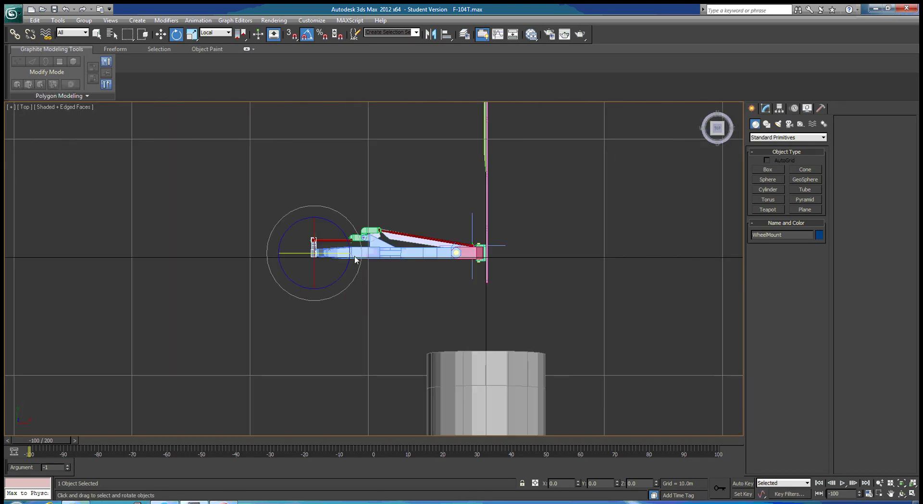
{"action": "middle_click_drag", "start_coordinate": [367, 313], "coordinate": [541, 325]}
{"action": "scroll", "coordinate": [541, 324], "scroll_direction": "up", "scroll_amount": 2}
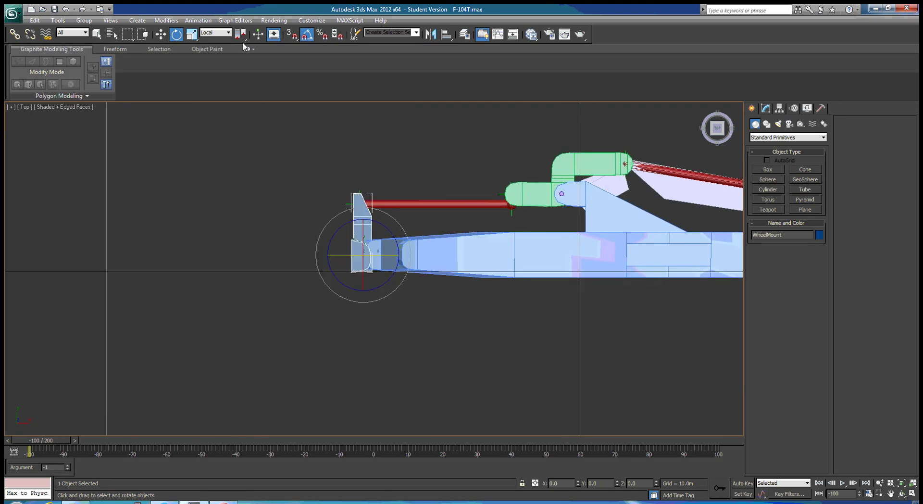
{"action": "left_click", "coordinate": [202, 25]}
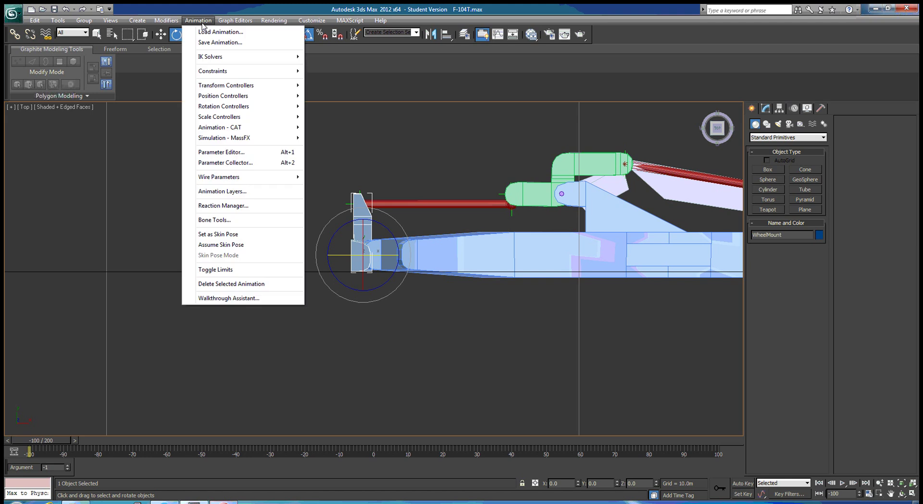
{"action": "left_click", "coordinate": [210, 220]}
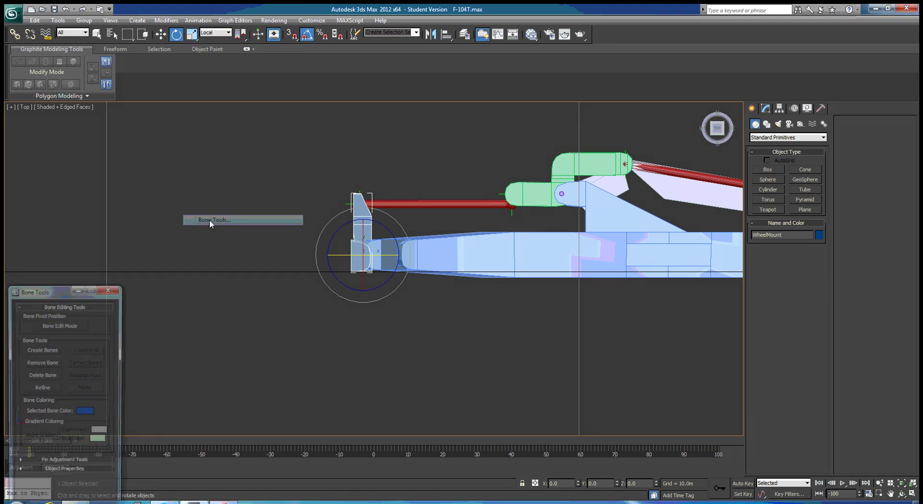
{"action": "left_click", "coordinate": [44, 349]}
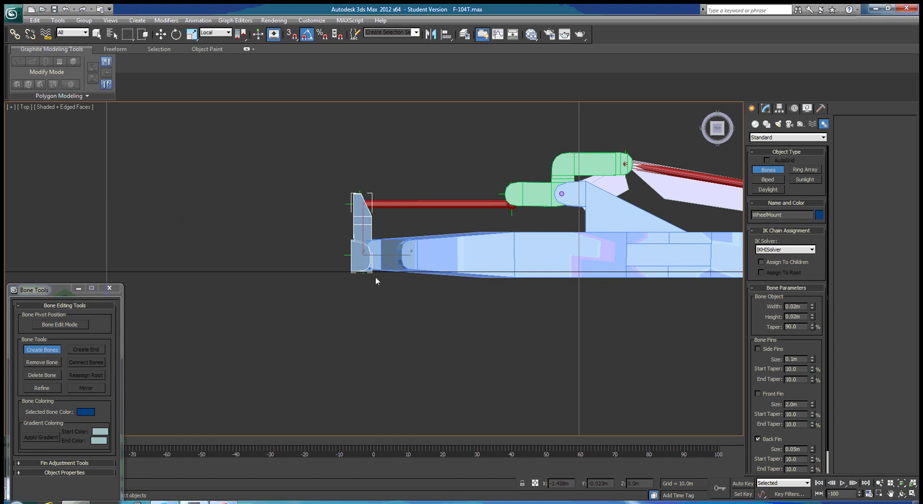
{"action": "left_click", "coordinate": [362, 256]}
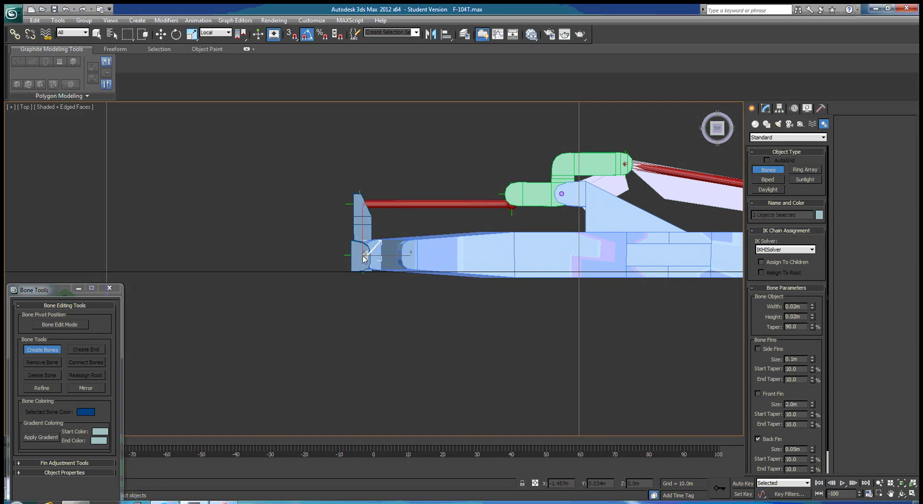
{"action": "left_click", "coordinate": [362, 202]}
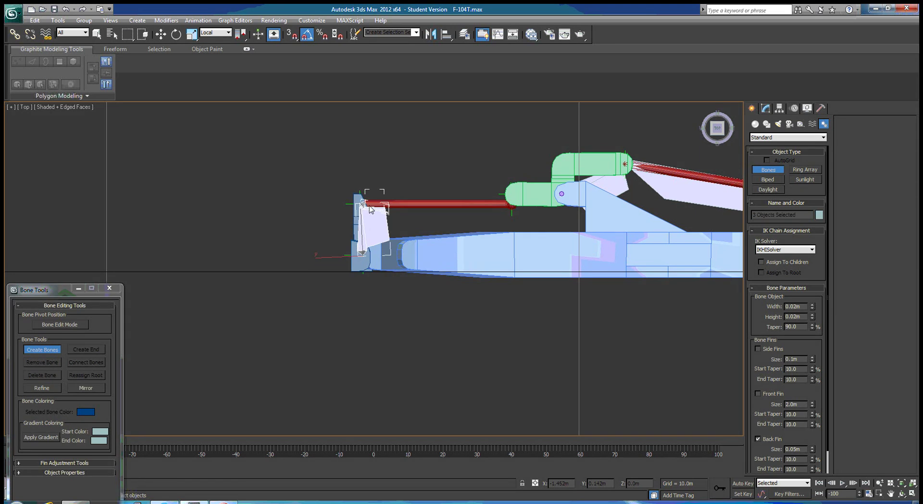
{"action": "left_click", "coordinate": [510, 207]}
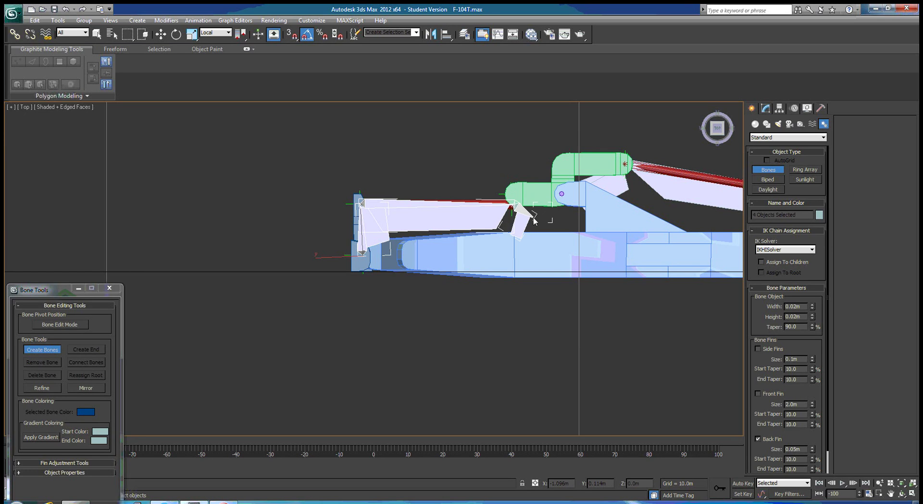
{"action": "right_click", "coordinate": [534, 221]}
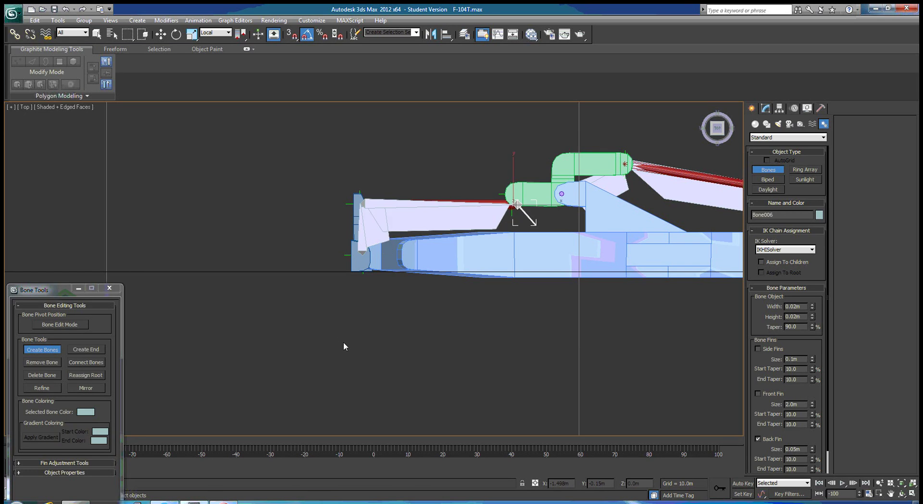
Finish bone creation and align the root bone's pivot to the WheelMount hinge Hinge002's pivot in X, Y and Z position.
{"action": "left_click", "coordinate": [45, 351]}
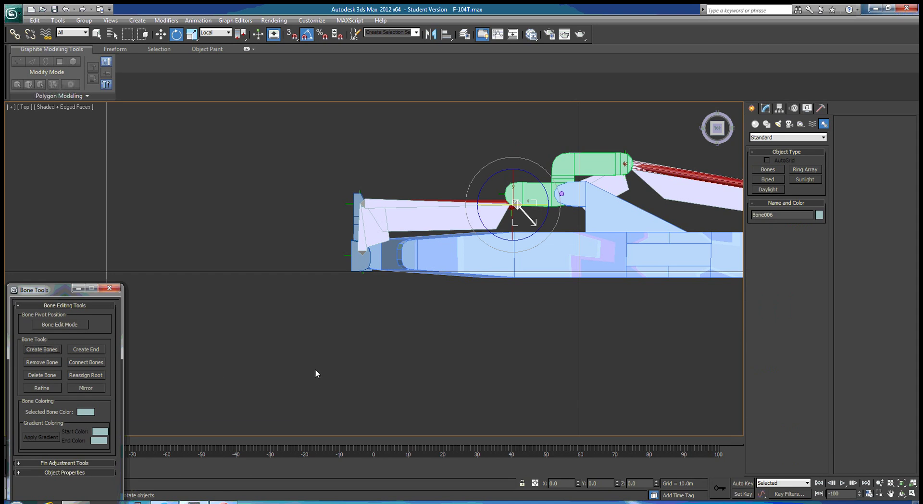
{"action": "middle_click_drag", "start_coordinate": [316, 370], "coordinate": [468, 327], "text": "alt"}
{"action": "middle_click_drag", "start_coordinate": [550, 427], "coordinate": [394, 359]}
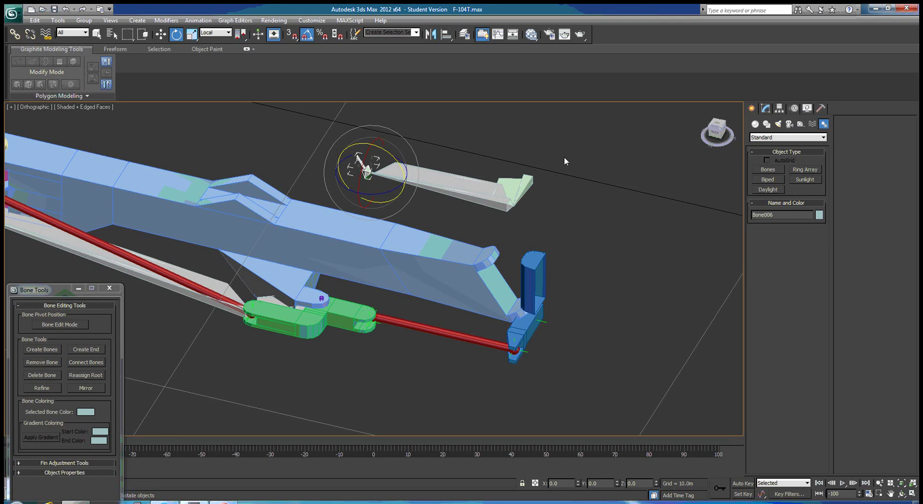
{"action": "left_click", "coordinate": [527, 187]}
{"action": "key", "text": "w"}
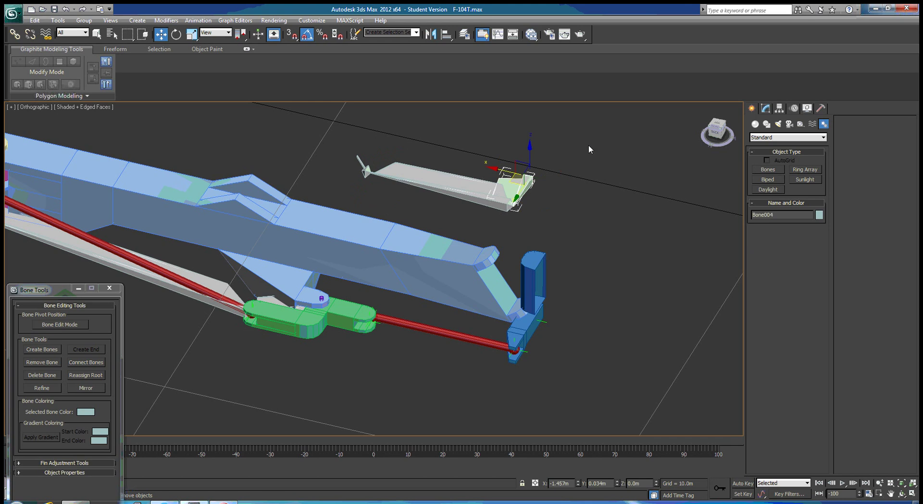
{"action": "left_click", "coordinate": [448, 36]}
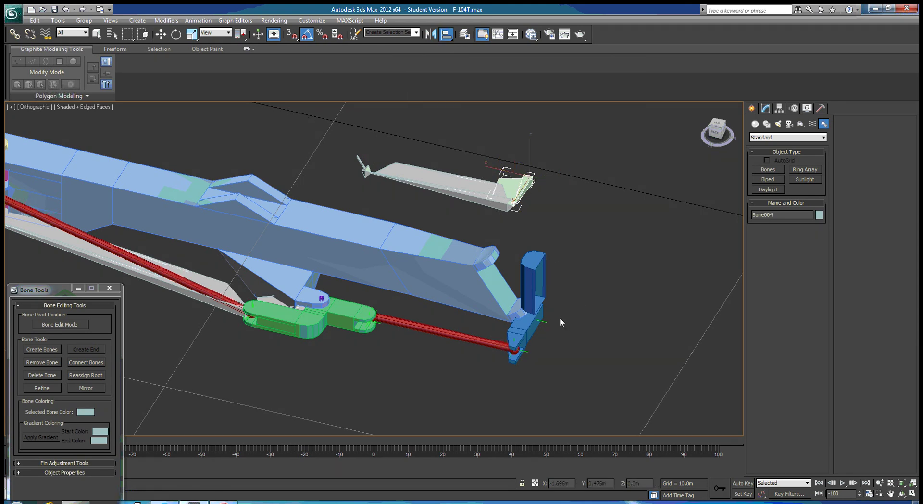
{"action": "scroll", "coordinate": [560, 318], "scroll_direction": "up", "scroll_amount": 3}
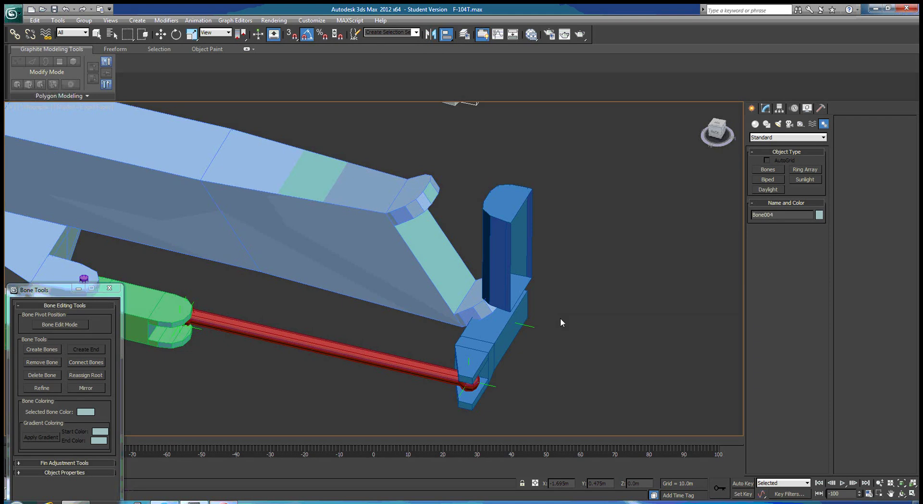
{"action": "left_click", "coordinate": [529, 329]}
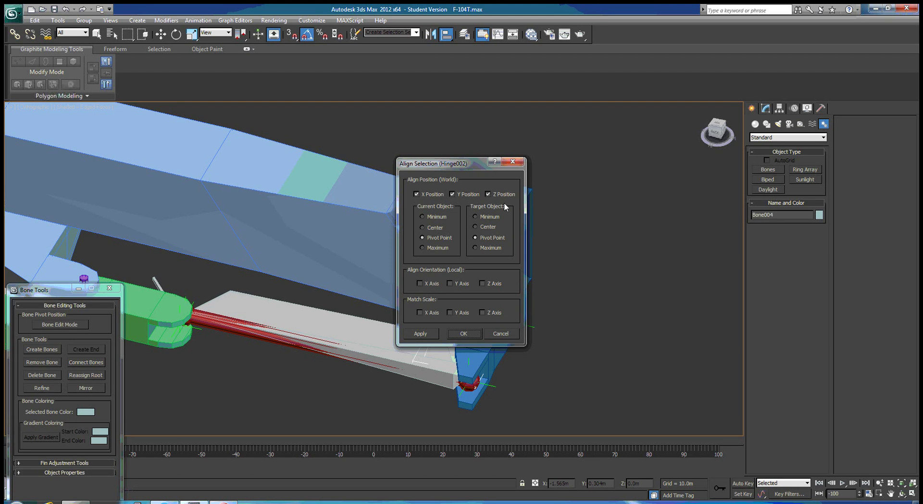
{"action": "left_click", "coordinate": [463, 334]}
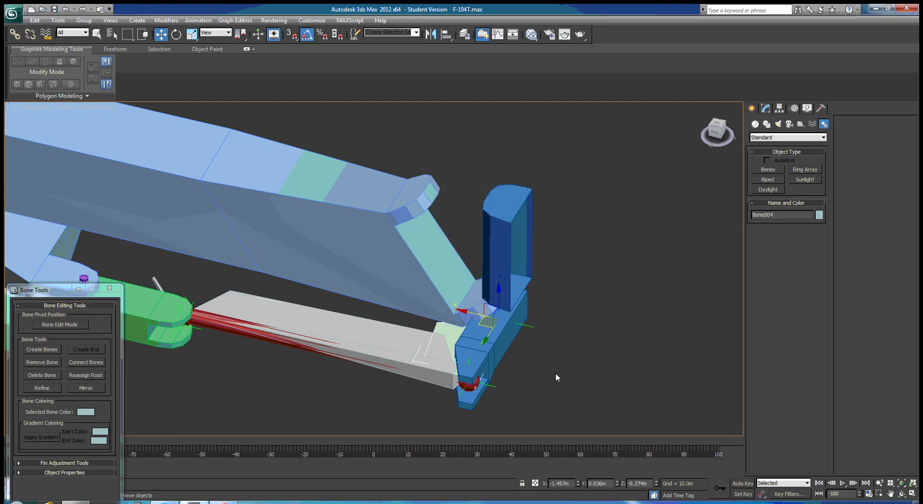
In Bone Edit Mode, align the long toe rod bone's pivot to the Socket004 pivot in X, Y and Z position.
{"action": "middle_click_drag", "start_coordinate": [543, 391], "coordinate": [666, 268]}
{"action": "middle_click_drag", "start_coordinate": [633, 304], "coordinate": [590, 361]}
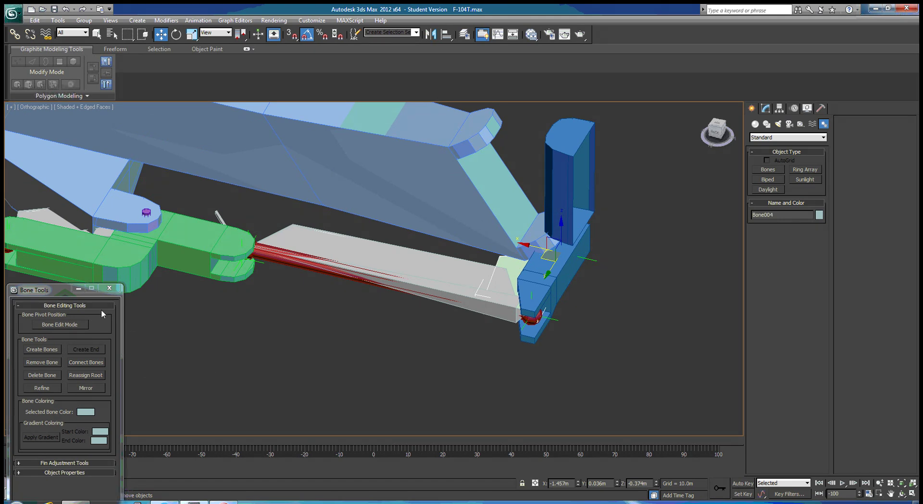
{"action": "left_click", "coordinate": [65, 325]}
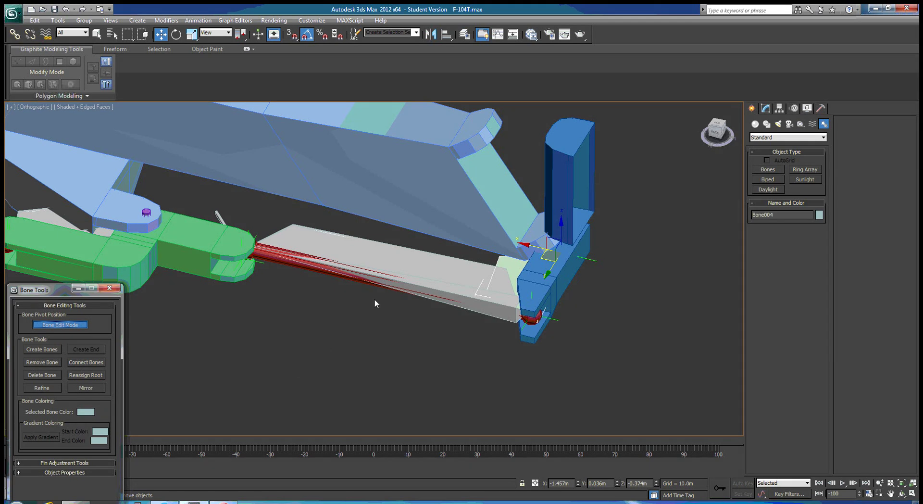
{"action": "left_click", "coordinate": [438, 269]}
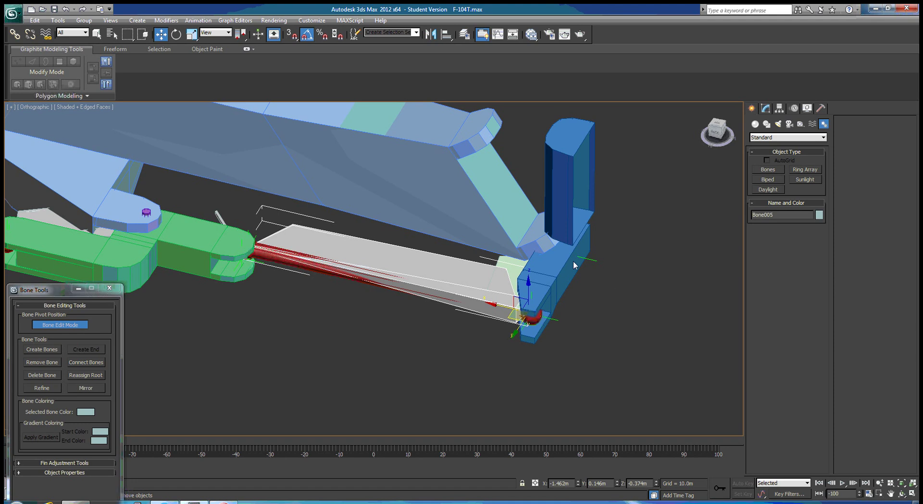
{"action": "left_click", "coordinate": [446, 34]}
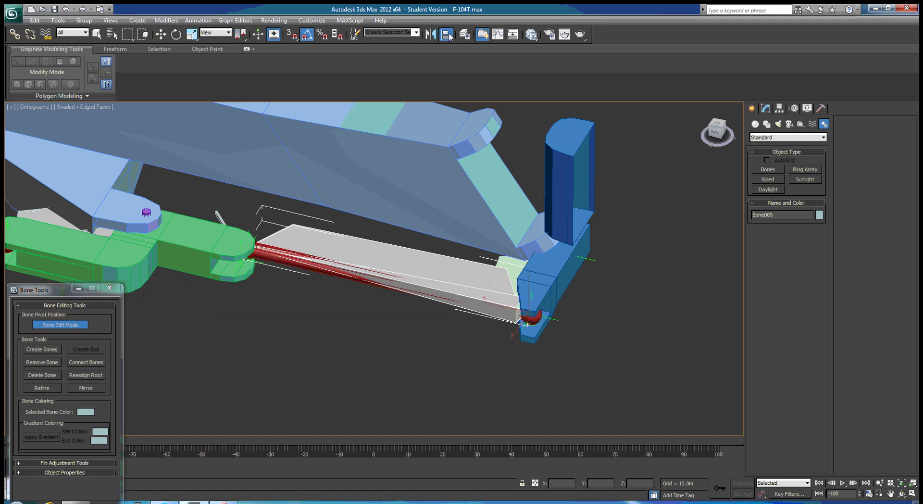
{"action": "left_click", "coordinate": [557, 319]}
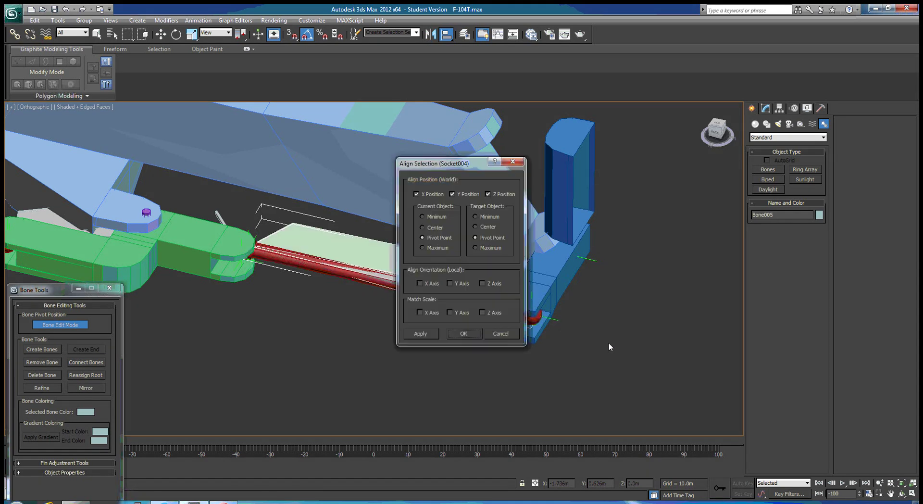
{"action": "left_click", "coordinate": [464, 333]}
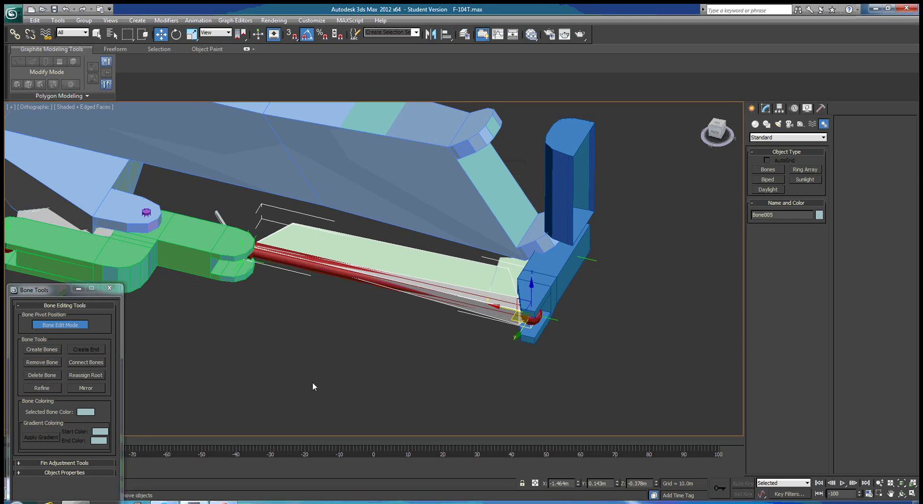
Align the small end bone's pivot to the BallJoint003 pivot at the bell crank in X, Y and Z position.
{"action": "middle_click_drag", "start_coordinate": [305, 315], "coordinate": [244, 351], "text": "alt"}
{"action": "middle_click_drag", "start_coordinate": [305, 226], "coordinate": [291, 409]}
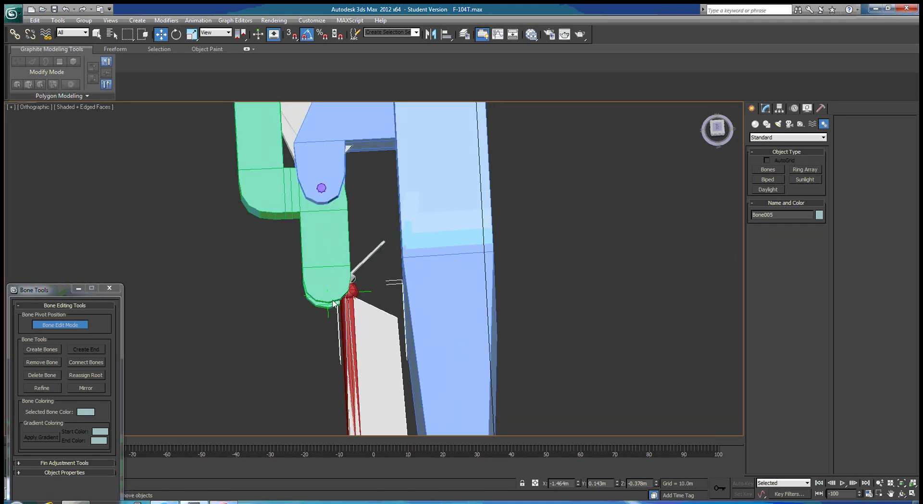
{"action": "left_click", "coordinate": [372, 258]}
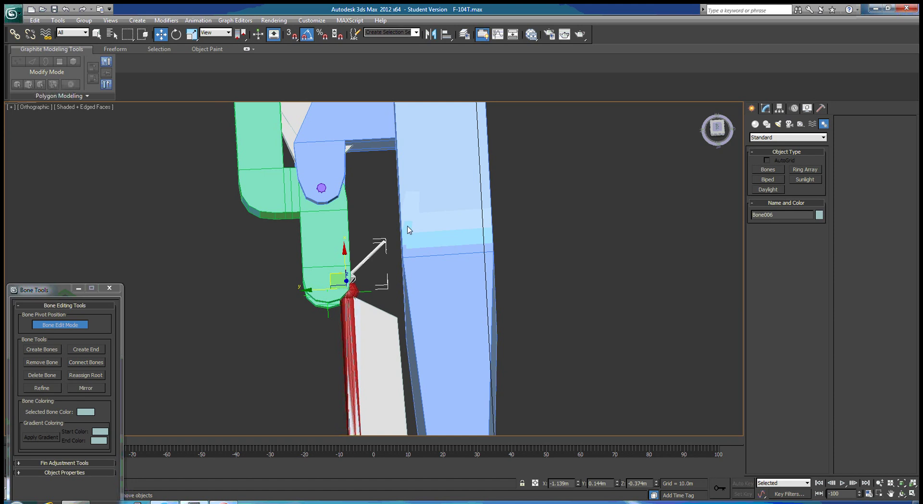
{"action": "left_click", "coordinate": [447, 35]}
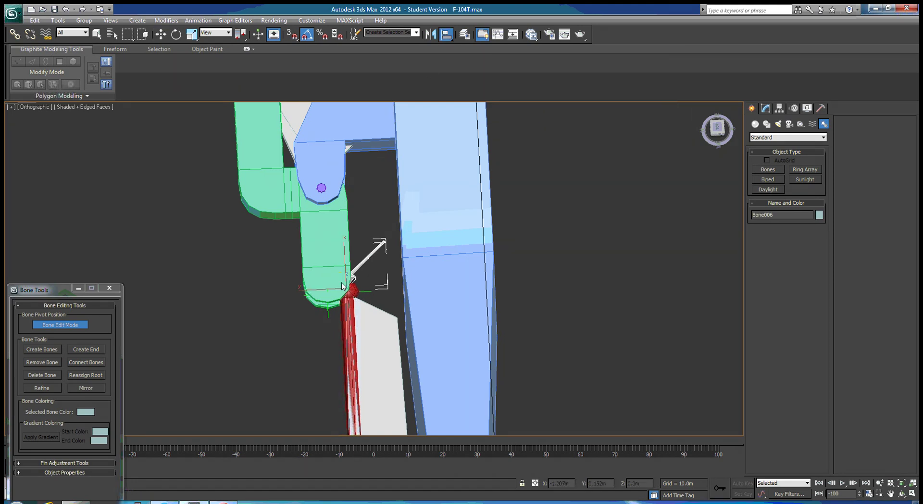
{"action": "left_click", "coordinate": [369, 295]}
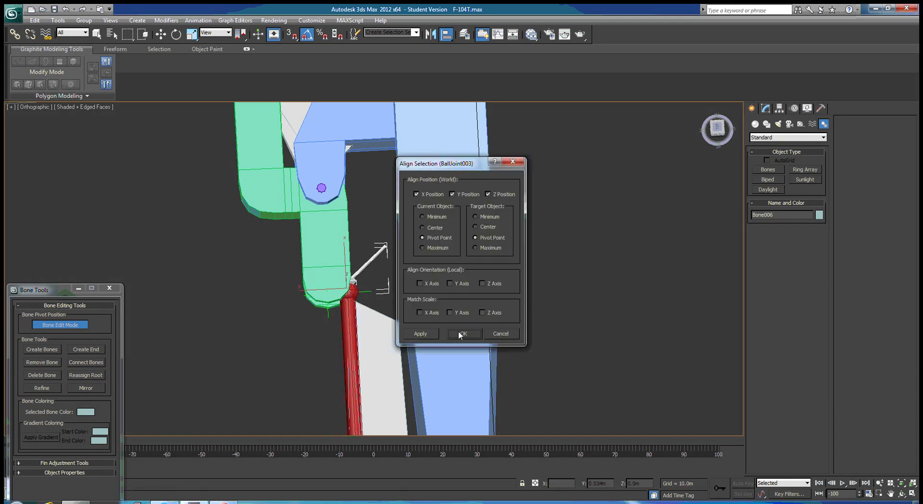
{"action": "left_click", "coordinate": [463, 334]}
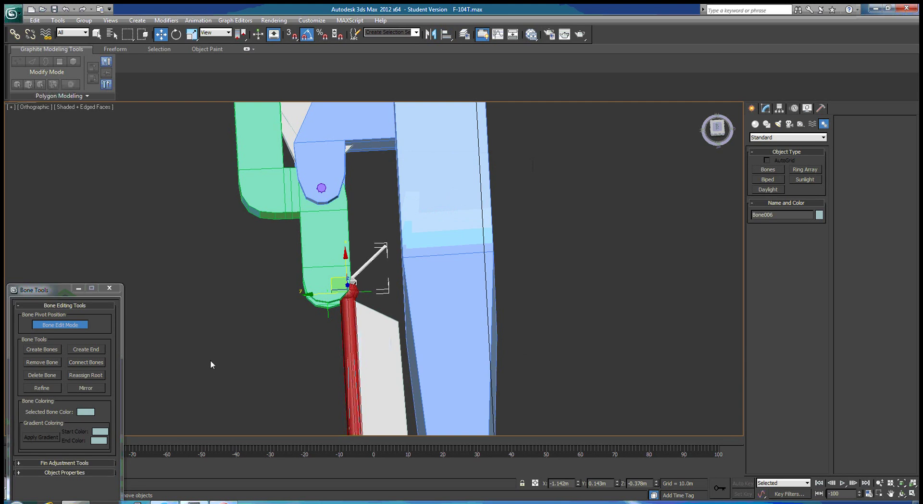
Leave Bone Edit Mode, inspect the aligned bone chain, and close the Bone Tools.
{"action": "left_click", "coordinate": [80, 325]}
{"action": "middle_click_drag", "start_coordinate": [241, 403], "coordinate": [328, 395], "text": "alt"}
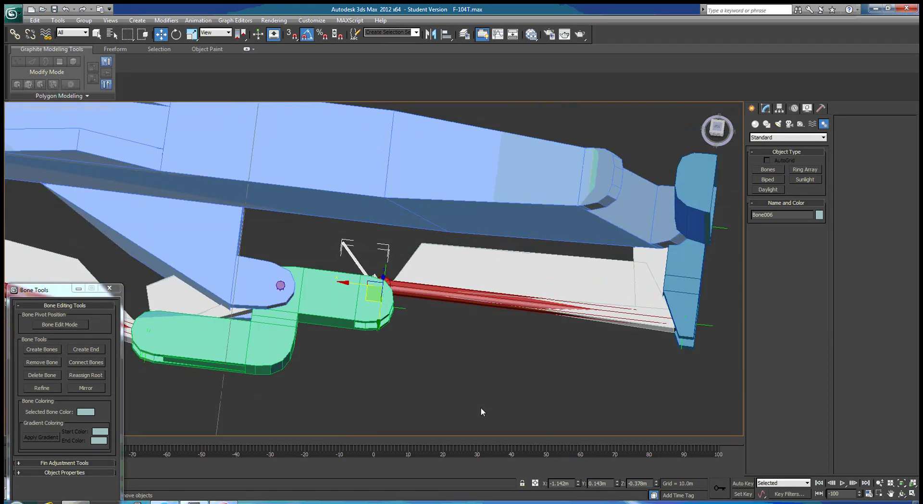
{"action": "middle_click_drag", "start_coordinate": [485, 398], "coordinate": [443, 400], "text": "alt"}
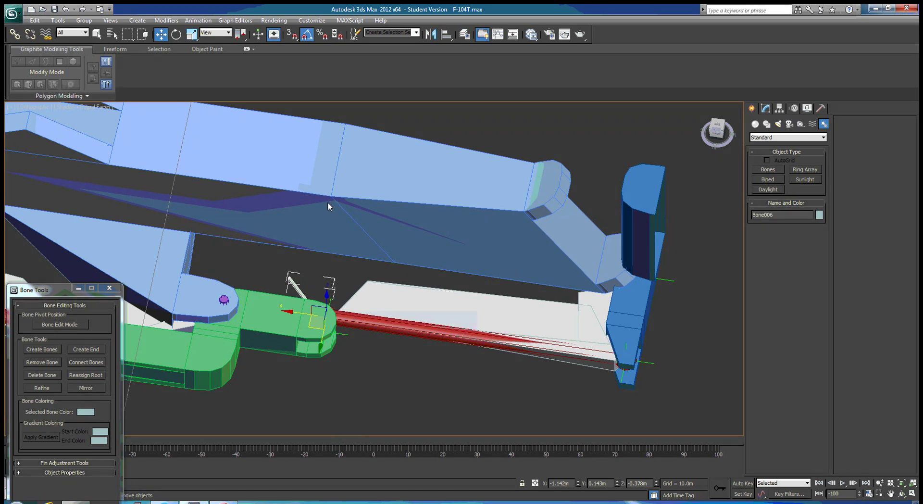
{"action": "left_click", "coordinate": [110, 288]}
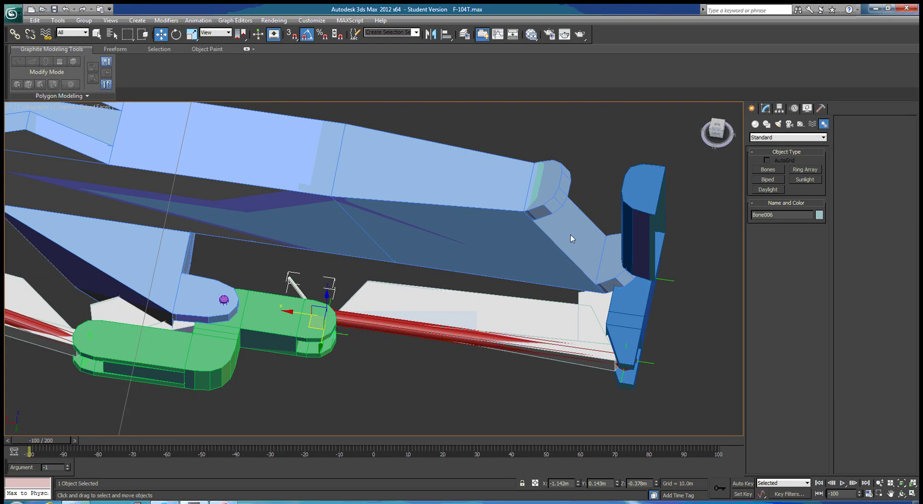
Select the root bone at the WheelMount and inspect the chain between the bell crank and the wheel mount.
{"action": "left_click", "coordinate": [592, 301]}
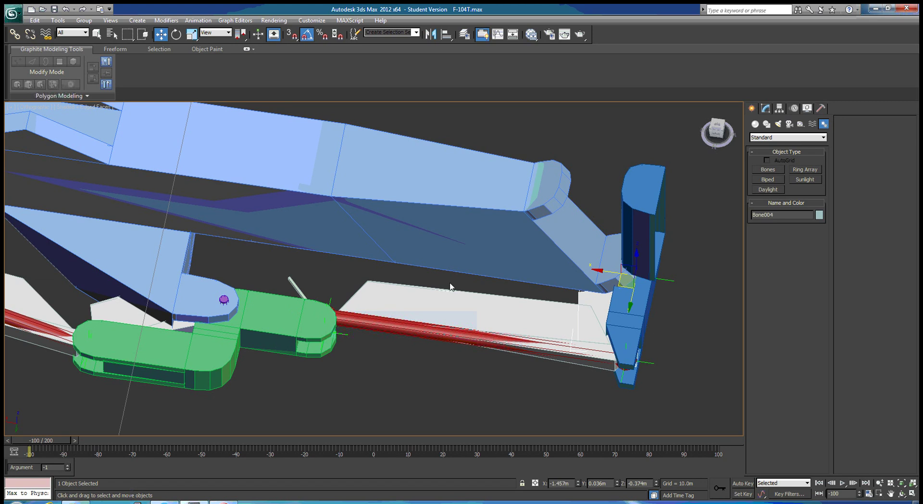
{"action": "mouse_move", "coordinate": [478, 317]}
{"action": "middle_mouse_down", "text": "alt"}
{"action": "mouse_move", "coordinate": [445, 316]}
{"action": "mouse_move", "coordinate": [484, 319]}
{"action": "mouse_move", "coordinate": [481, 327]}
{"action": "mouse_move", "coordinate": [486, 320]}
{"action": "middle_mouse_up", "text": "alt"}
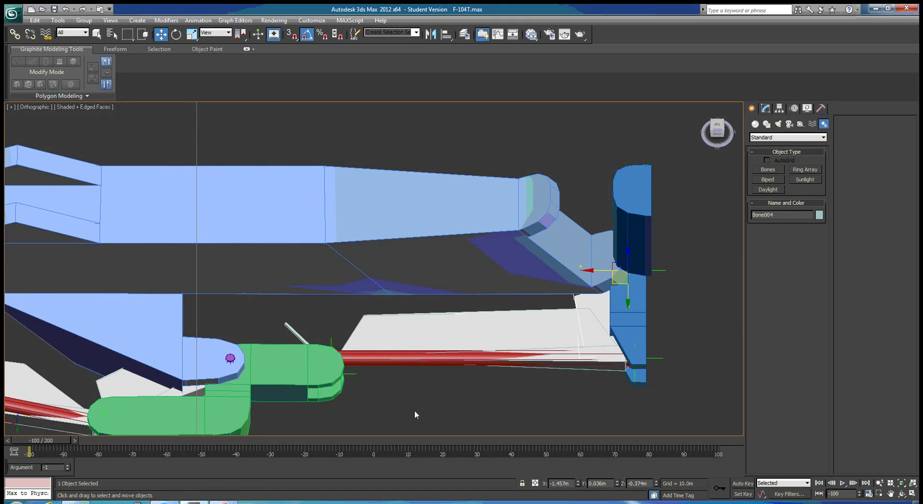
{"action": "middle_click_drag", "start_coordinate": [415, 411], "coordinate": [557, 350]}
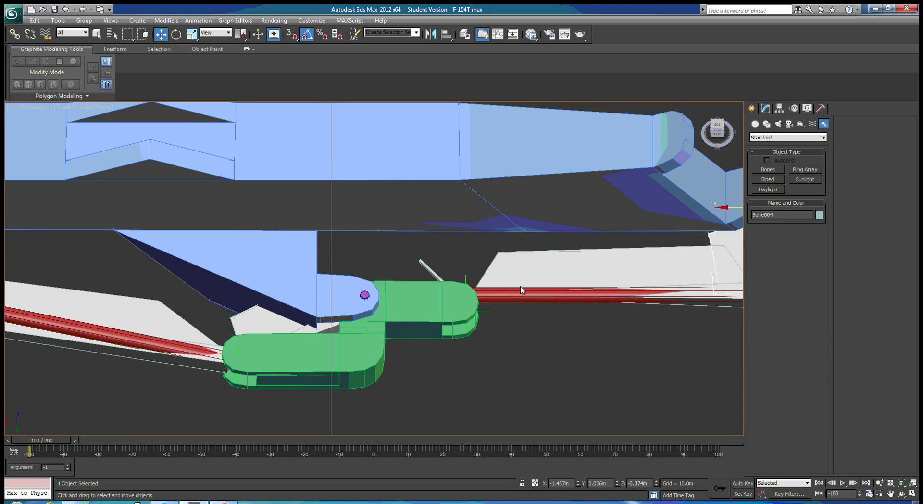
{"action": "middle_click_drag", "start_coordinate": [613, 339], "coordinate": [431, 344]}
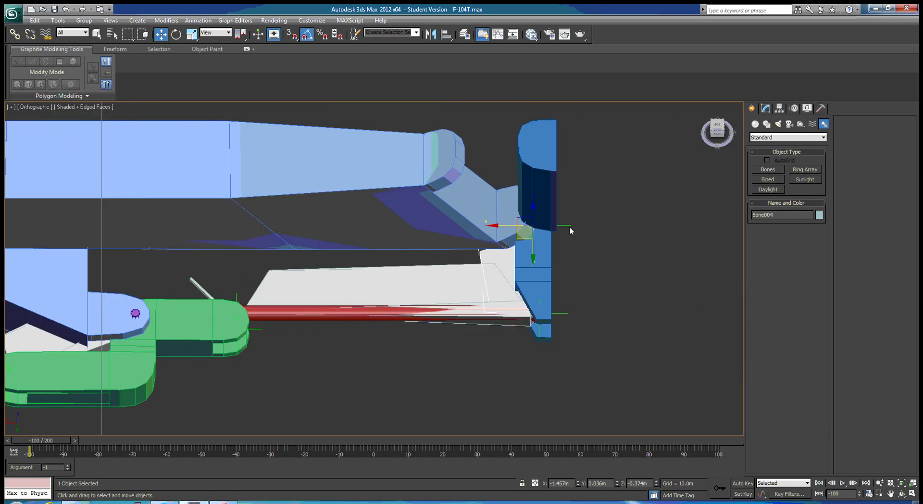
Try a 0.01 m back fin on the root bone and undo it, then switch its front and side fins on and off.
{"action": "left_click", "coordinate": [780, 109]}
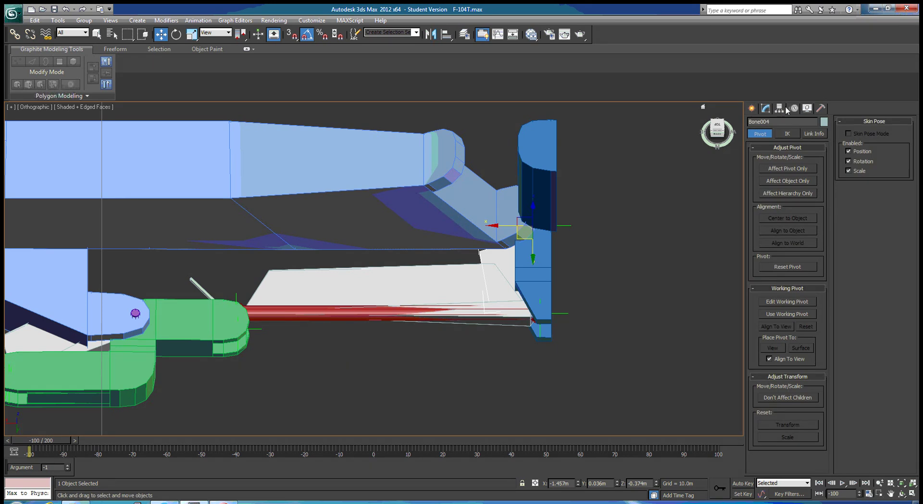
{"action": "left_click", "coordinate": [794, 108]}
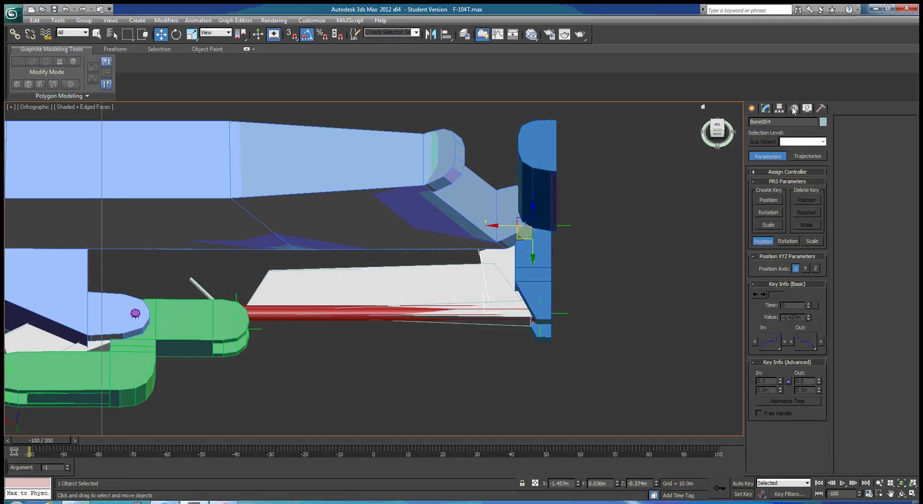
{"action": "left_click", "coordinate": [765, 108]}
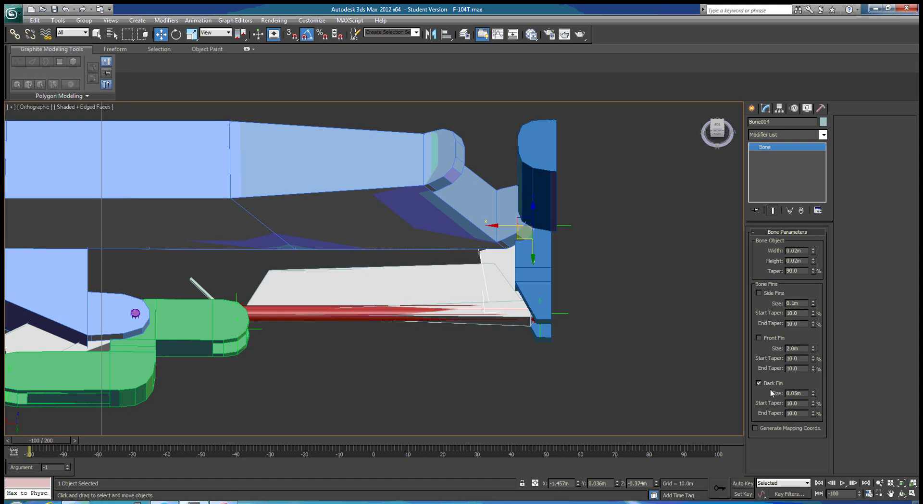
{"action": "left_click", "coordinate": [812, 395]}
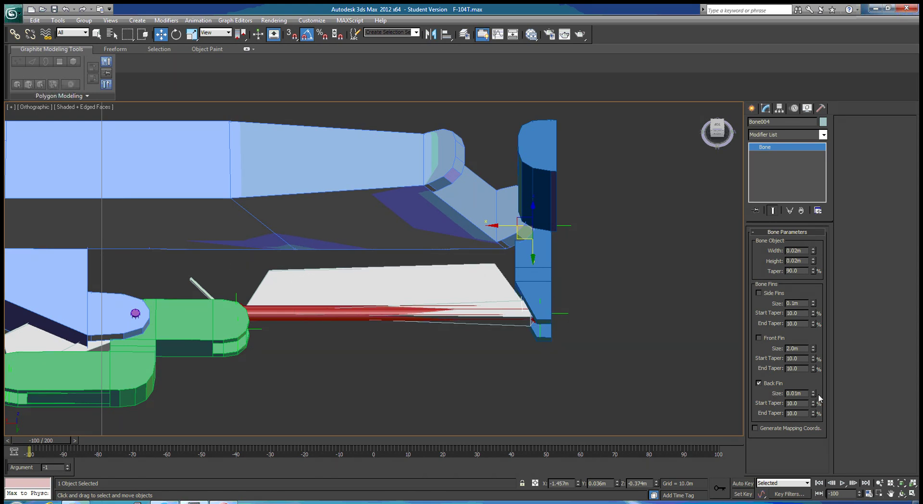
{"action": "key", "text": "ctrl+z"}
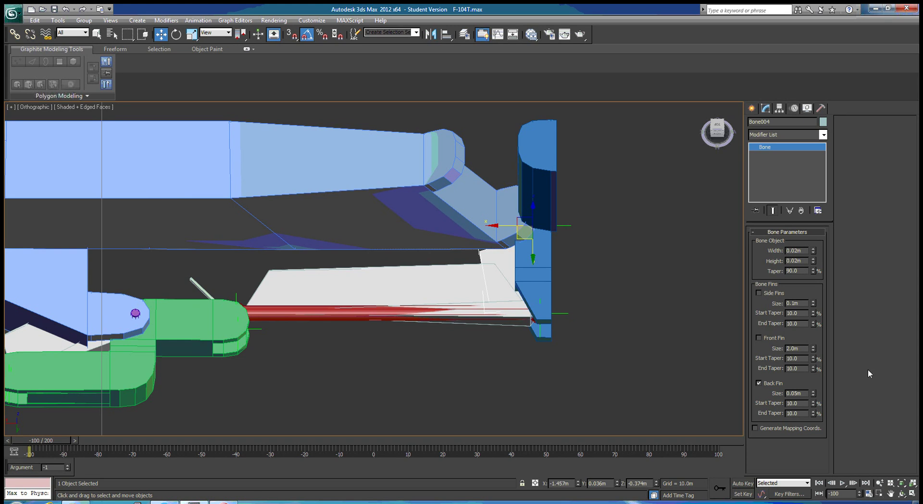
{"action": "left_click", "coordinate": [758, 338]}
{"action": "left_click", "coordinate": [758, 338]}
{"action": "left_click", "coordinate": [759, 292]}
{"action": "left_click", "coordinate": [760, 292]}
Apply an HD Solver IK chain from the root bone at the WheelMount to the end bone at the bell crank.
{"action": "middle_click_drag", "start_coordinate": [650, 338], "coordinate": [651, 318], "text": "alt"}
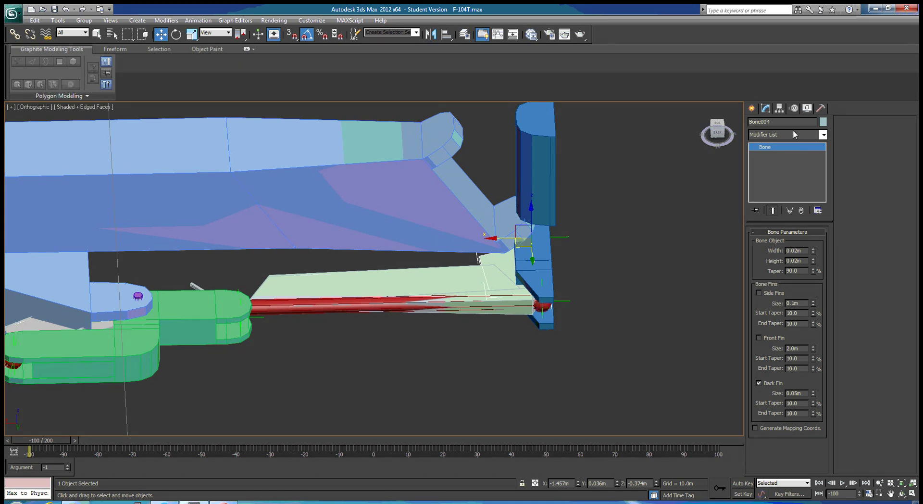
{"action": "left_click", "coordinate": [198, 21]}
{"action": "mouse_move", "coordinate": [213, 58]}
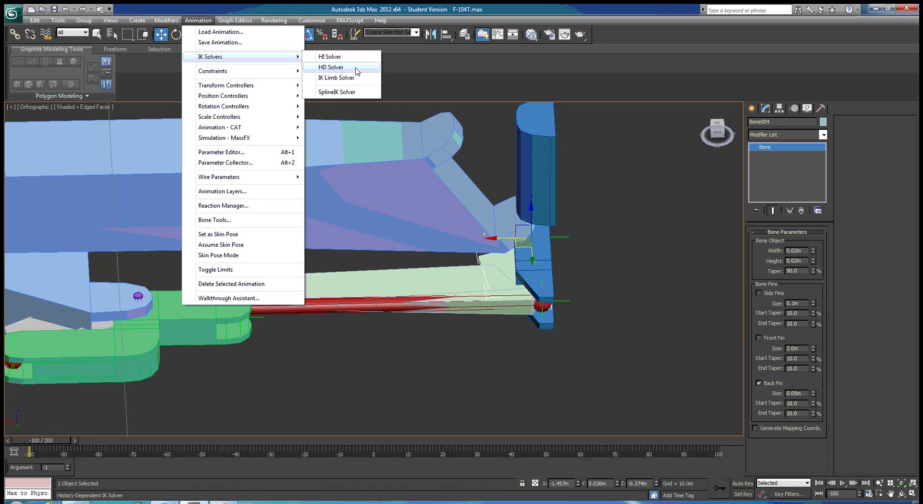
{"action": "left_click", "coordinate": [356, 68]}
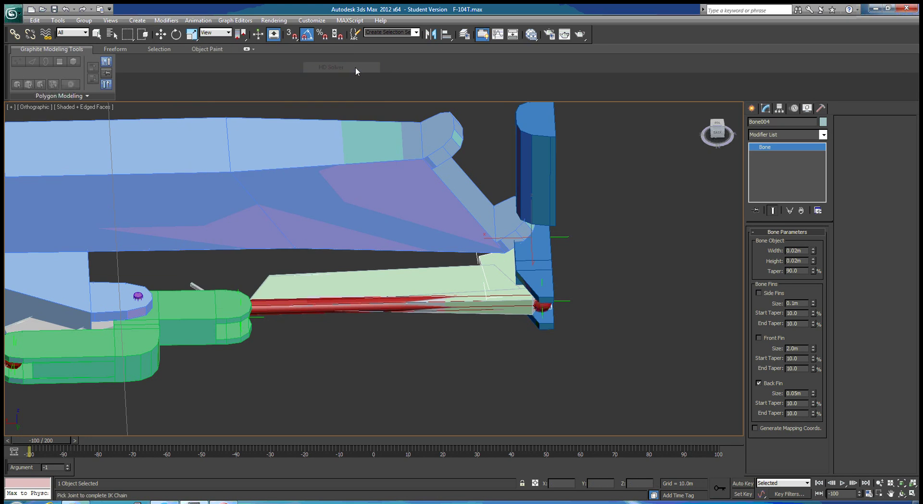
{"action": "left_click", "coordinate": [193, 285]}
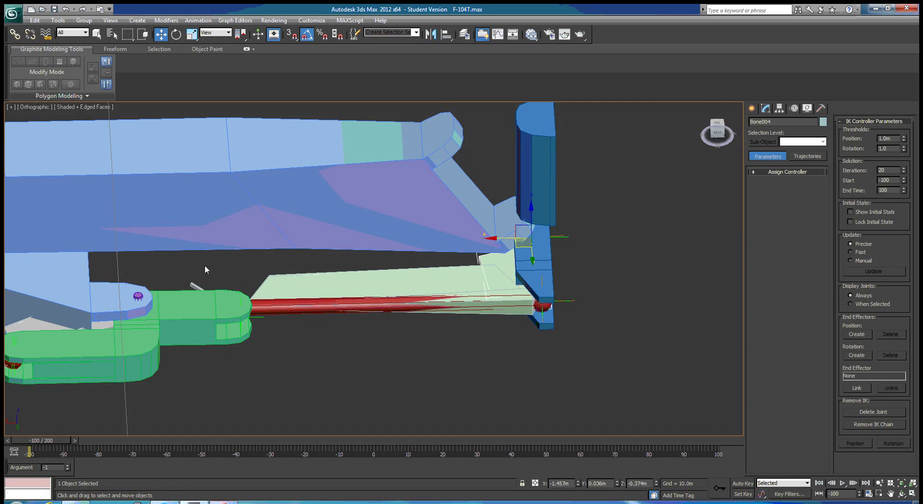
Set the IK controller's position threshold to 0.0 m and rotation threshold to 0.0, and inspect the linkage.
{"action": "right_click", "coordinate": [905, 140]}
{"action": "right_click", "coordinate": [904, 150]}
{"action": "middle_click_drag", "start_coordinate": [685, 287], "coordinate": [657, 287], "text": "alt"}
{"action": "middle_click_drag", "start_coordinate": [596, 329], "coordinate": [643, 389]}
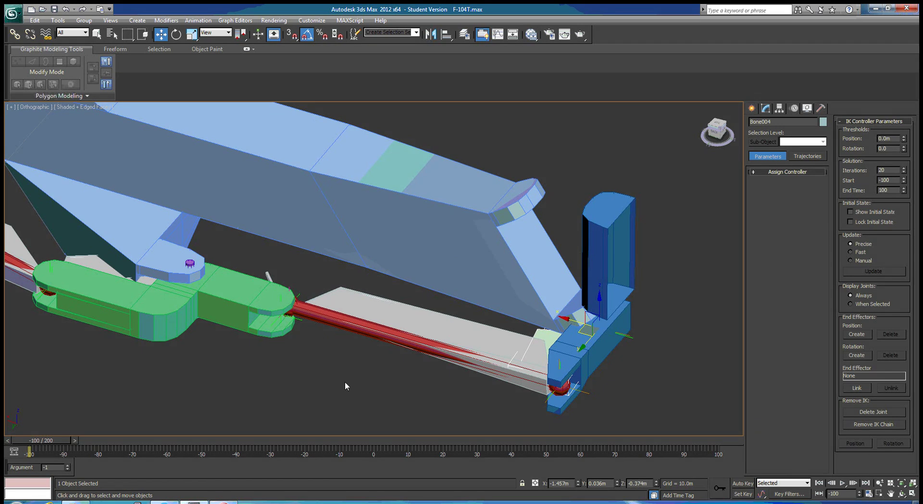
Select the end bone at the bell crank and delete its position end effector.
{"action": "middle_click_drag", "start_coordinate": [345, 374], "coordinate": [359, 385]}
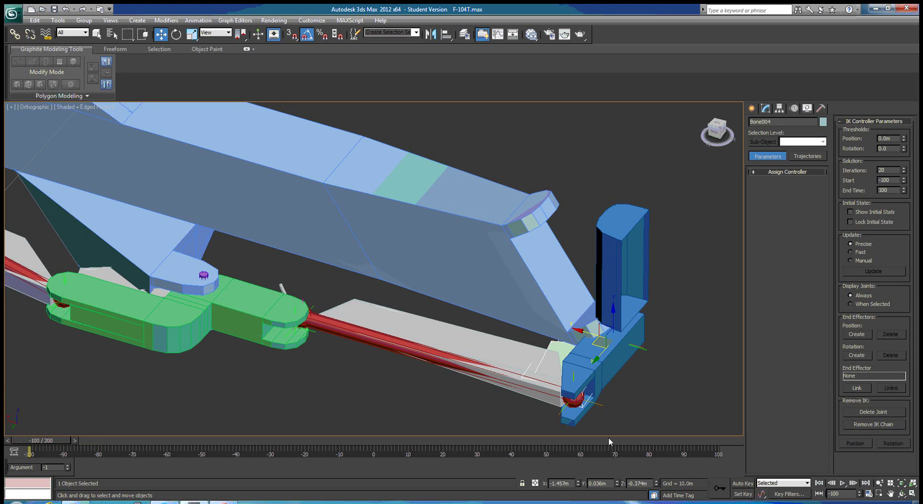
{"action": "left_click", "coordinate": [603, 408]}
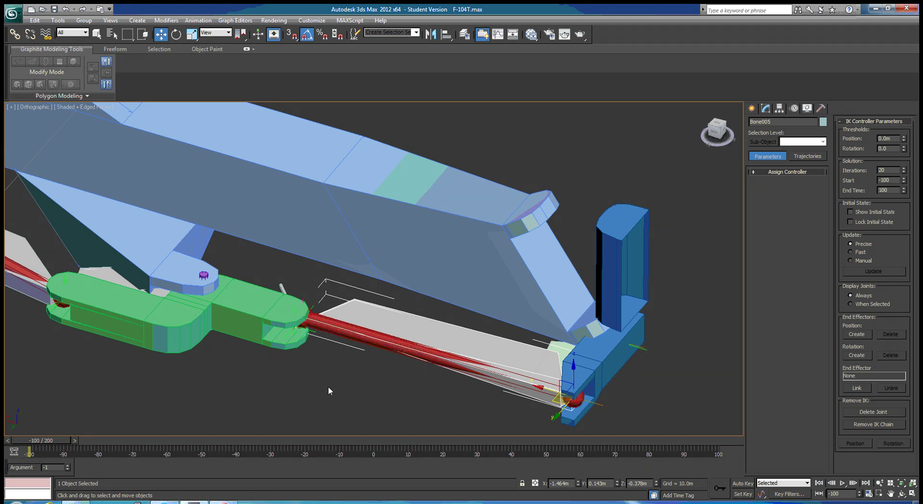
{"action": "middle_click_drag", "start_coordinate": [359, 391], "coordinate": [381, 353], "text": "alt"}
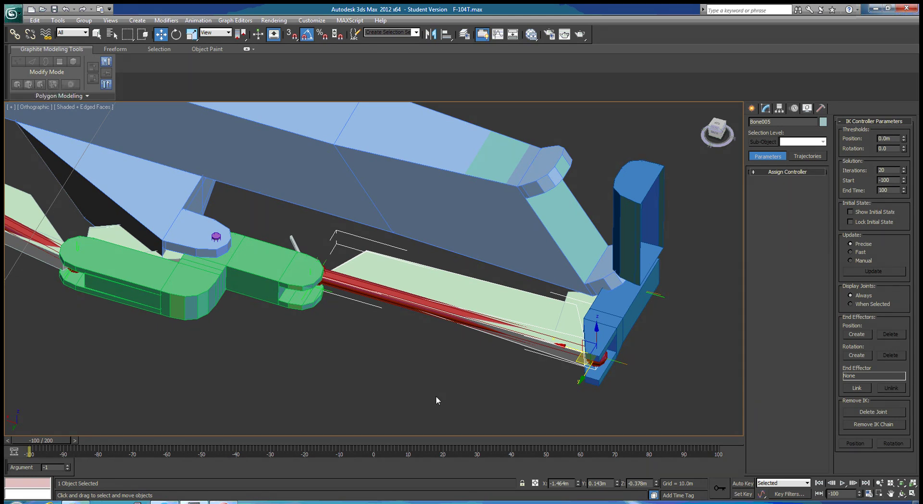
{"action": "left_click", "coordinate": [296, 241]}
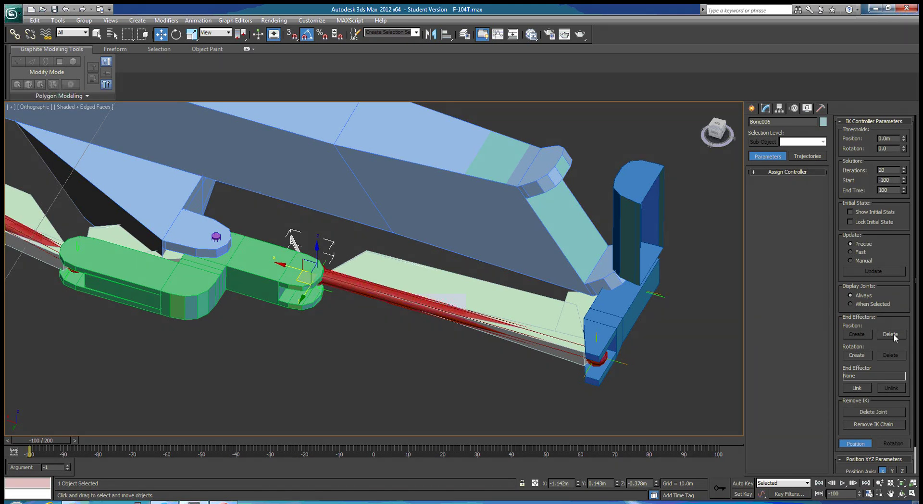
{"action": "left_click", "coordinate": [895, 337]}
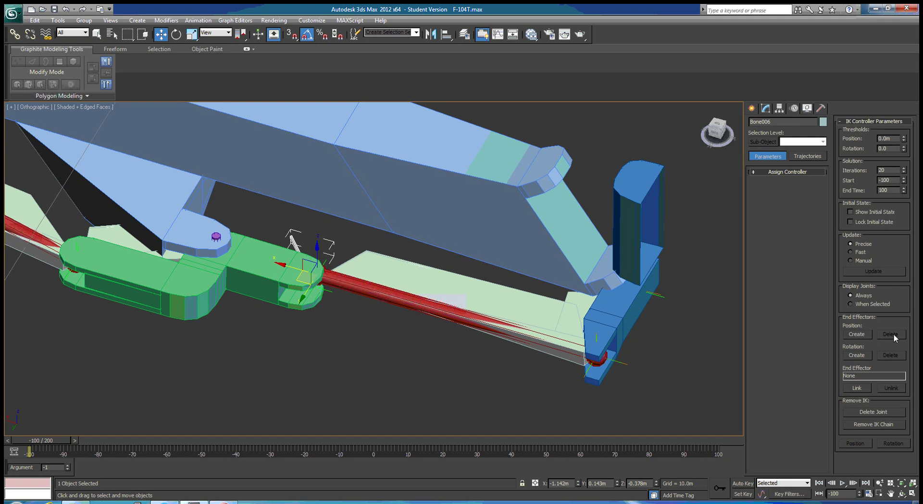
Create a dummy helper in the top view over the ball joint where the rod meets the bell crank.
{"action": "key", "text": "t"}
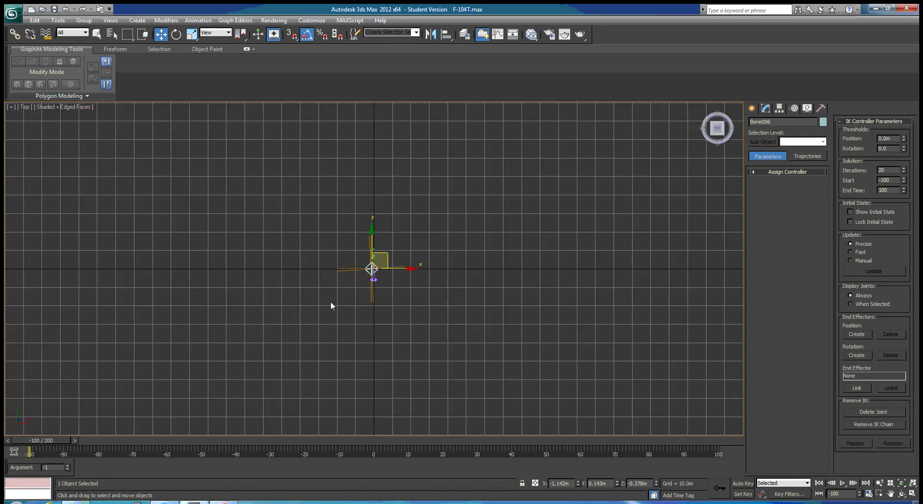
{"action": "scroll", "coordinate": [372, 273], "scroll_direction": "up", "scroll_amount": 10}
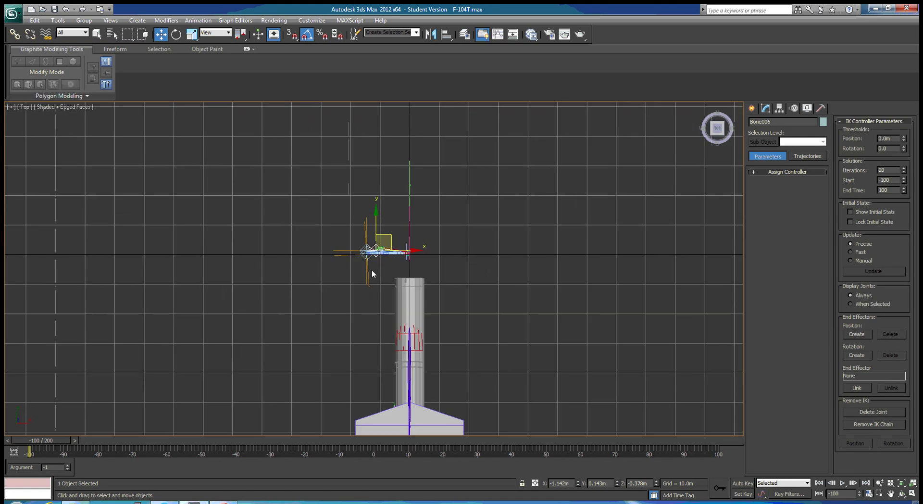
{"action": "scroll", "coordinate": [395, 221], "scroll_direction": "up", "scroll_amount": 5}
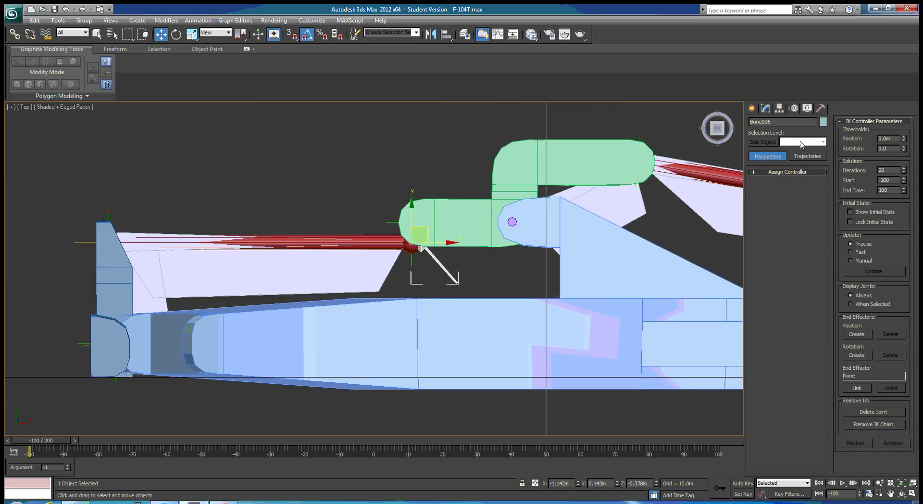
{"action": "left_click", "coordinate": [752, 108]}
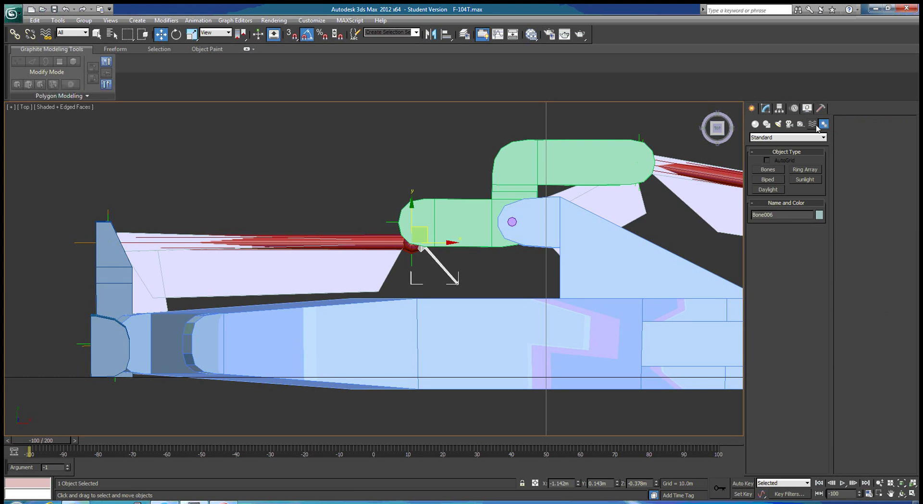
{"action": "left_click", "coordinate": [800, 124]}
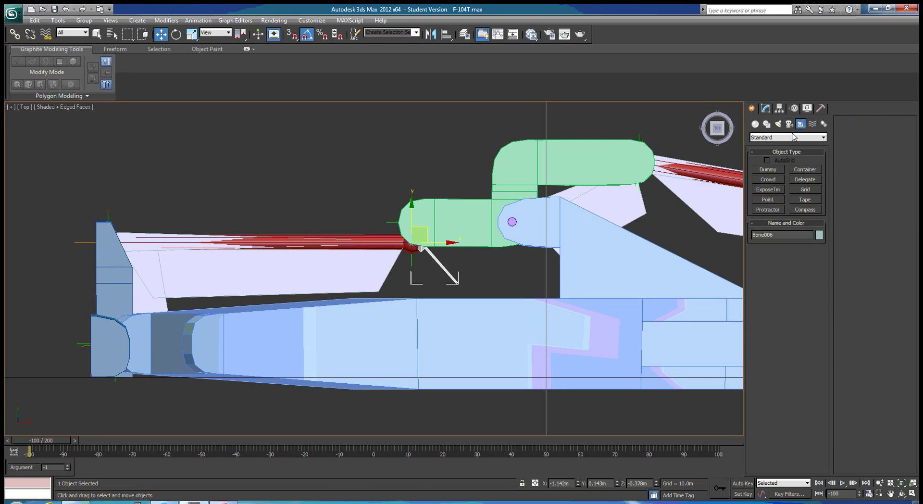
{"action": "left_click", "coordinate": [768, 169]}
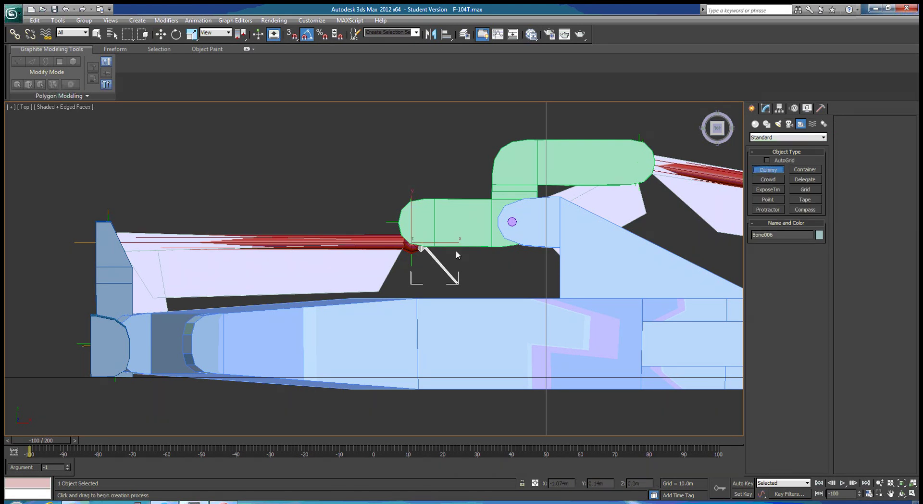
{"action": "left_click", "coordinate": [412, 243]}
{"action": "left_click_drag", "start_coordinate": [412, 246], "coordinate": [423, 231]}
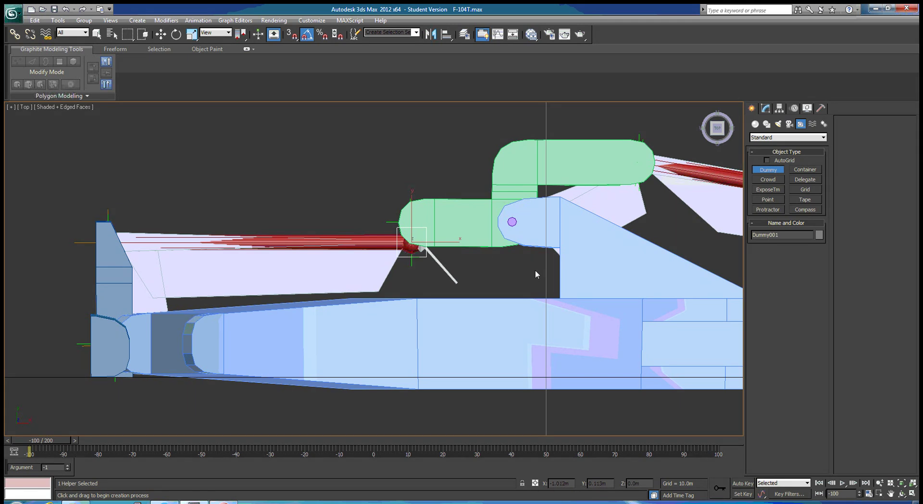
Align the dummy's pivot point to the pivot point of BallJoint003 in X, Y and Z position.
{"action": "left_click", "coordinate": [446, 34]}
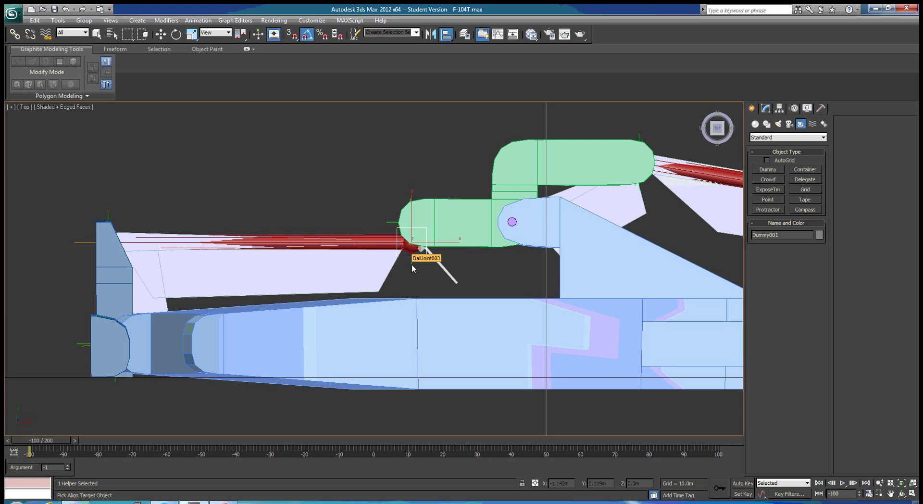
{"action": "left_click", "coordinate": [412, 267]}
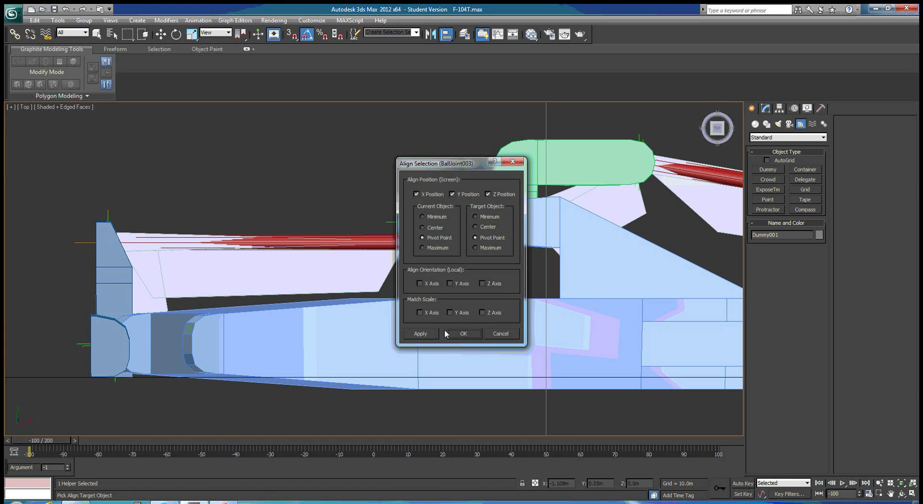
{"action": "left_click", "coordinate": [464, 334]}
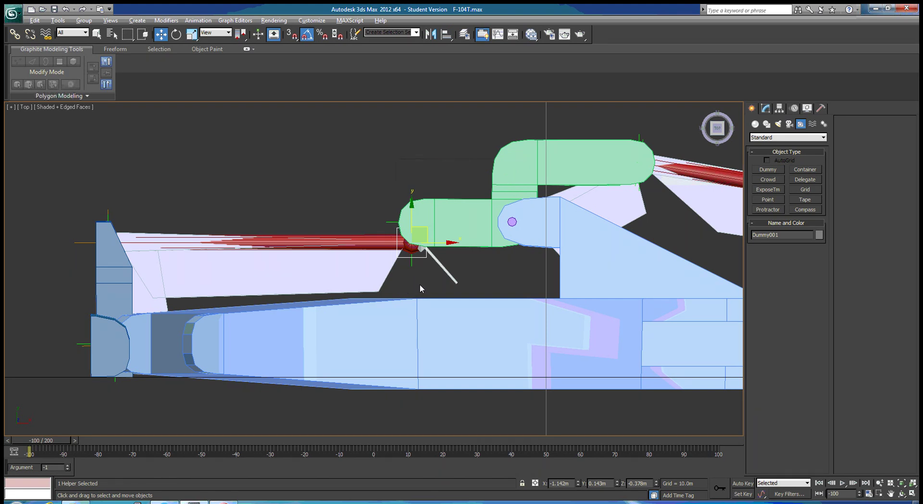
Link the end bone's end effector to Dummy001 and create a position end effector for that bone.
{"action": "middle_click_drag", "start_coordinate": [419, 284], "coordinate": [579, 258], "text": "alt"}
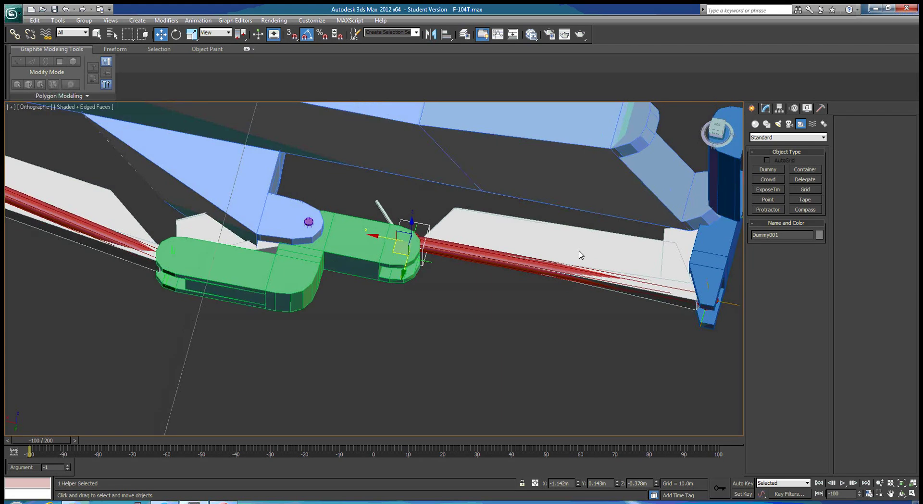
{"action": "left_click", "coordinate": [384, 208]}
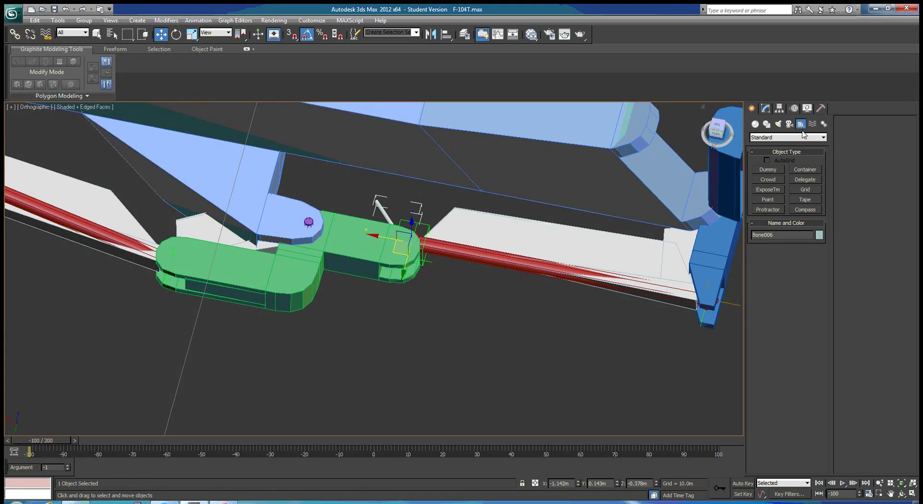
{"action": "left_click", "coordinate": [794, 109]}
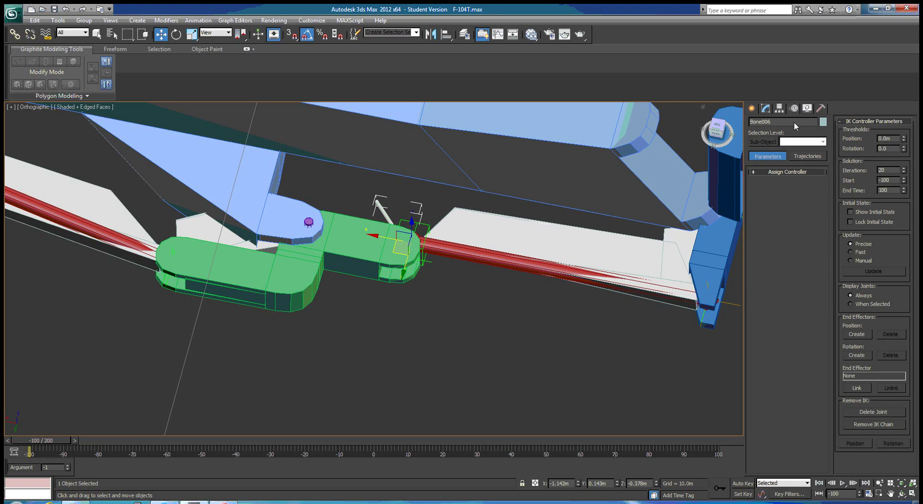
{"action": "left_click", "coordinate": [857, 388]}
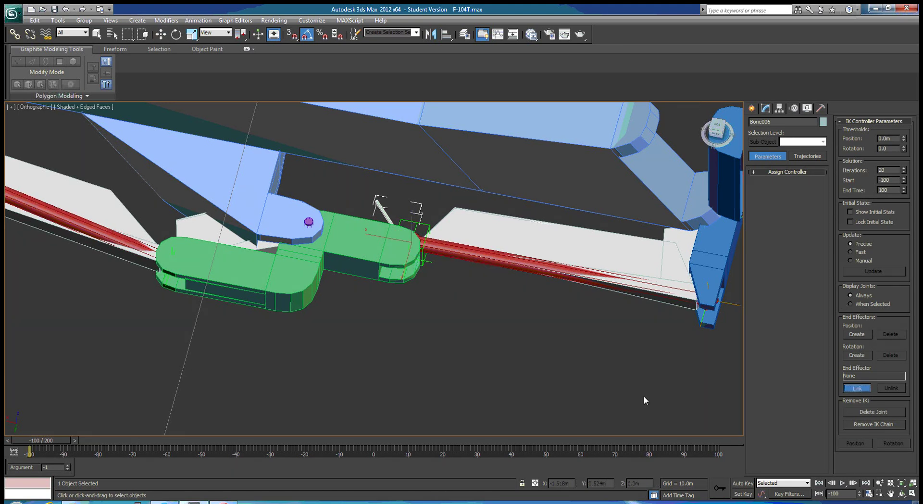
{"action": "left_click", "coordinate": [425, 227]}
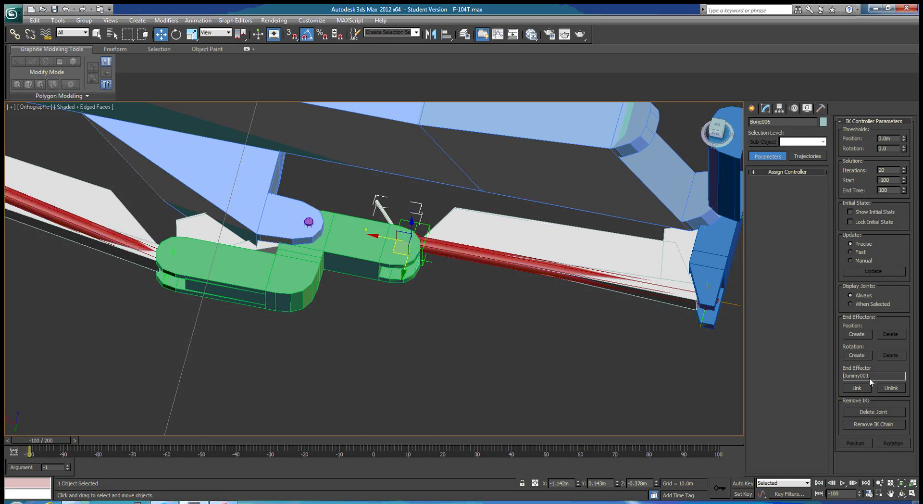
{"action": "left_click", "coordinate": [857, 334]}
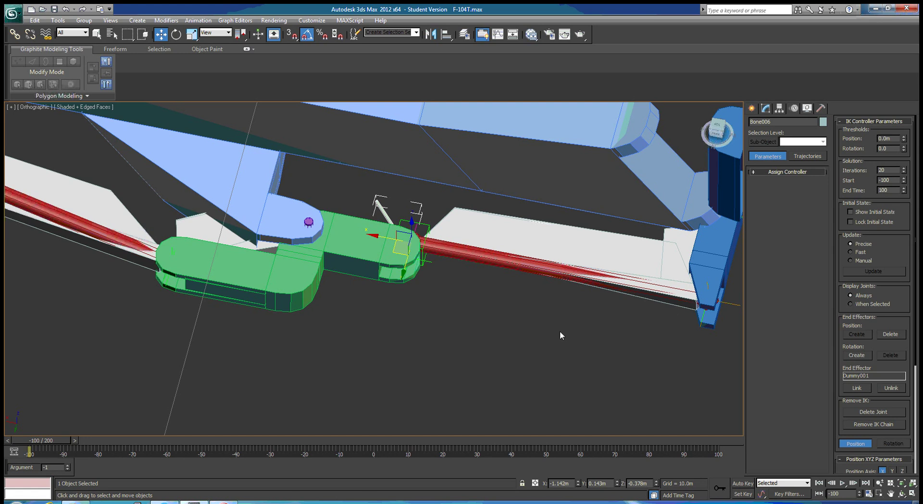
Deactivate the X and Y rotational joint axes of the root bone at the wheel mount, leaving only Z active.
{"action": "middle_click_drag", "start_coordinate": [560, 331], "coordinate": [447, 351]}
{"action": "middle_click_drag", "start_coordinate": [368, 362], "coordinate": [471, 354]}
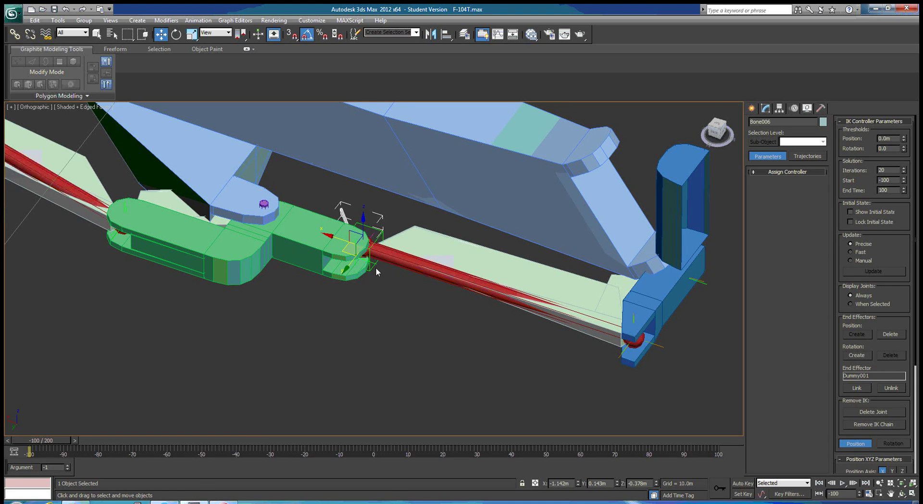
{"action": "scroll", "coordinate": [371, 339], "scroll_direction": "down", "scroll_amount": 5}
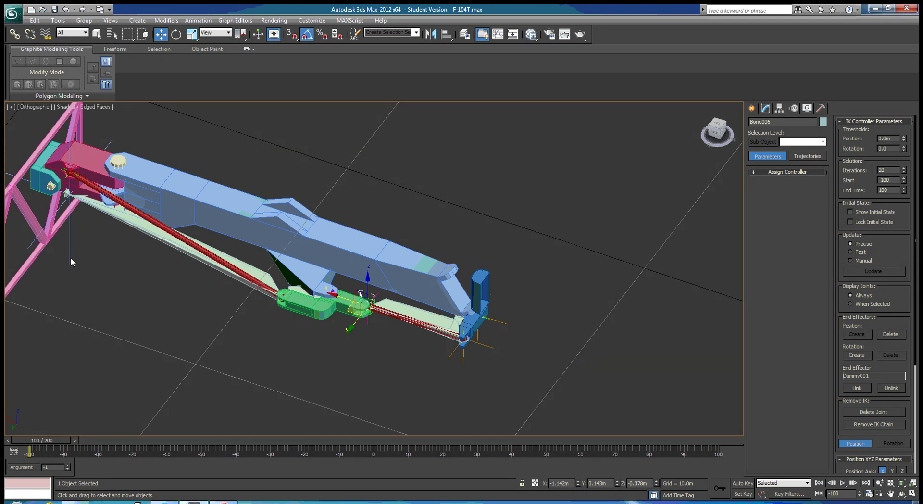
{"action": "scroll", "coordinate": [398, 352], "scroll_direction": "up", "scroll_amount": 4}
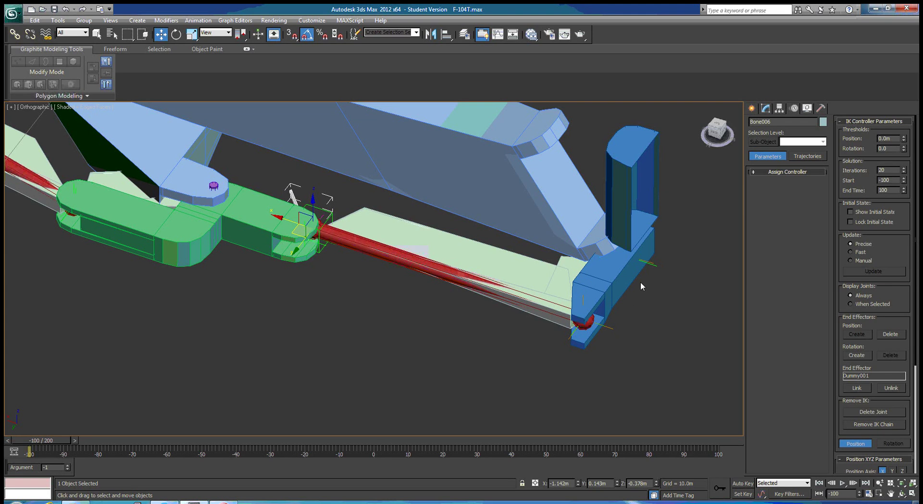
{"action": "left_click", "coordinate": [577, 271]}
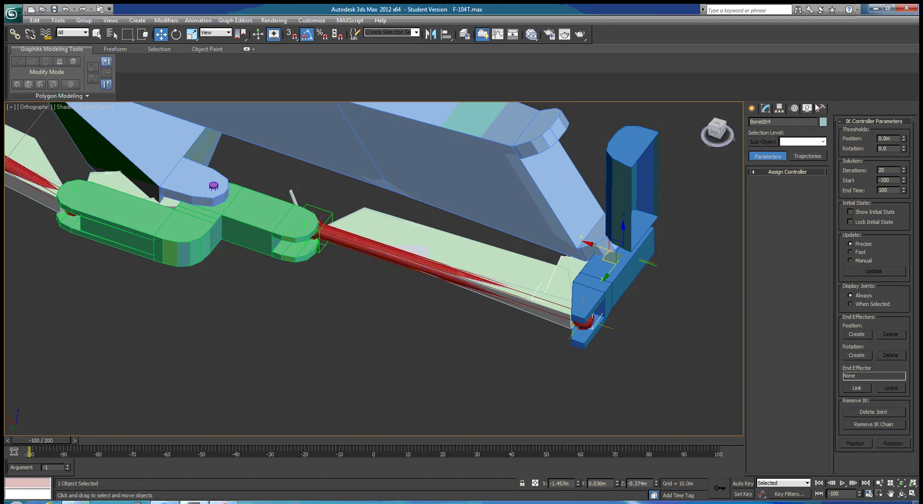
{"action": "left_click", "coordinate": [780, 110]}
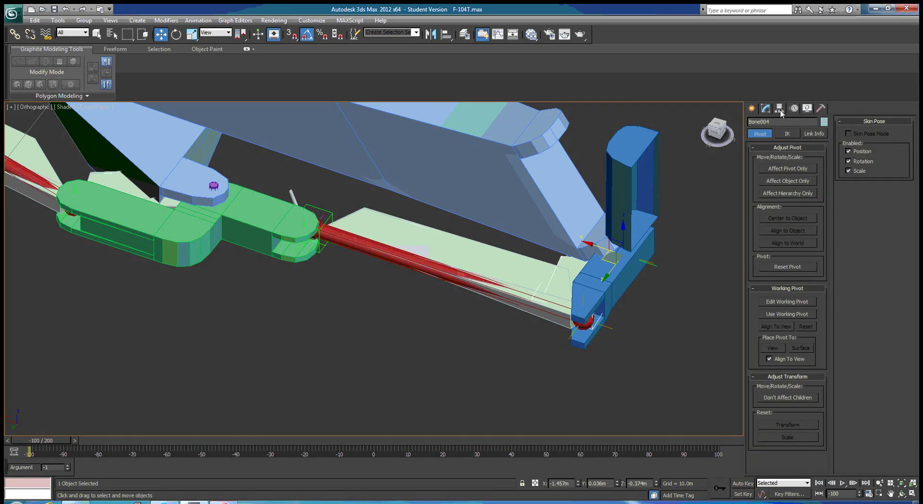
{"action": "left_click", "coordinate": [788, 134]}
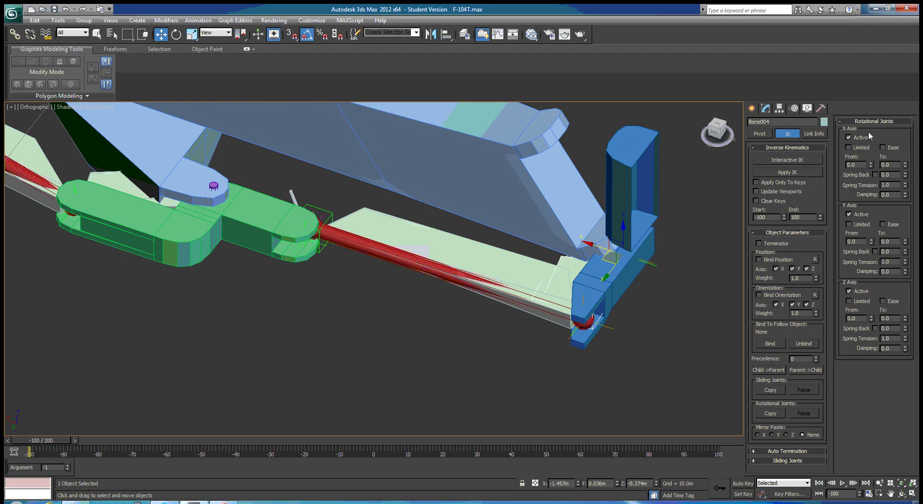
{"action": "left_click", "coordinate": [848, 138]}
{"action": "left_click", "coordinate": [849, 214]}
{"action": "scroll", "coordinate": [671, 319], "scroll_direction": "down", "scroll_amount": 4}
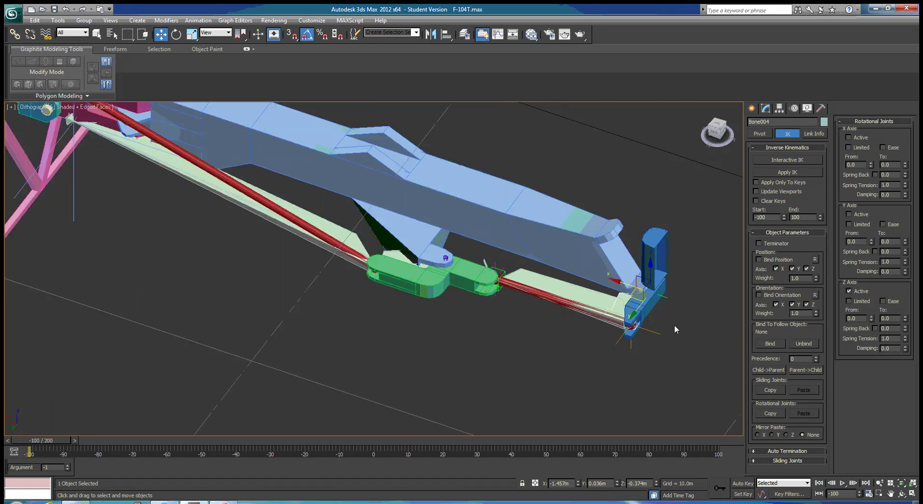
Try moving the dummy at the bell crank joint along its X axis to test the linkage.
{"action": "middle_click_drag", "start_coordinate": [689, 325], "coordinate": [688, 345], "text": "alt"}
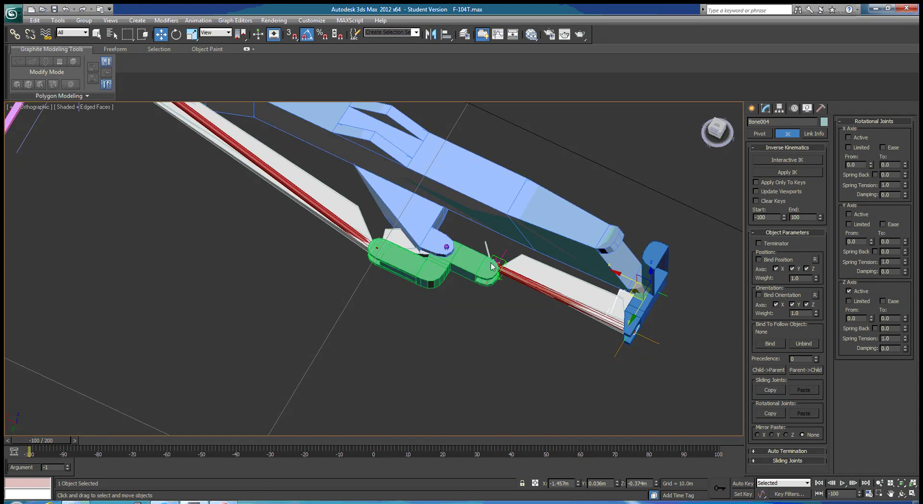
{"action": "left_click", "coordinate": [505, 263]}
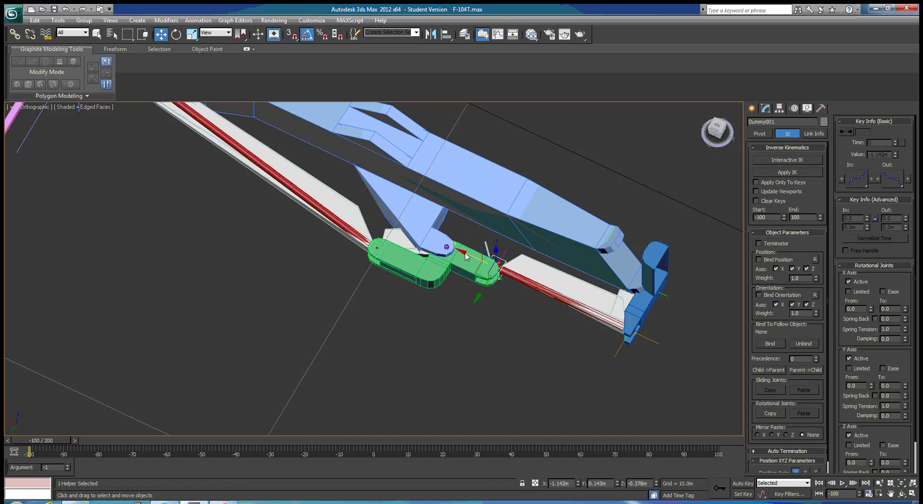
{"action": "mouse_move", "coordinate": [465, 257]}
{"action": "left_mouse_down"}
{"action": "mouse_move", "coordinate": [452, 267]}
{"action": "mouse_move", "coordinate": [466, 277]}
{"action": "mouse_move", "coordinate": [459, 271]}
{"action": "left_mouse_up"}
Create a dummy helper around the wheel mount's hinge in the top view.
{"action": "middle_click_drag", "start_coordinate": [682, 331], "coordinate": [542, 254], "text": "alt"}
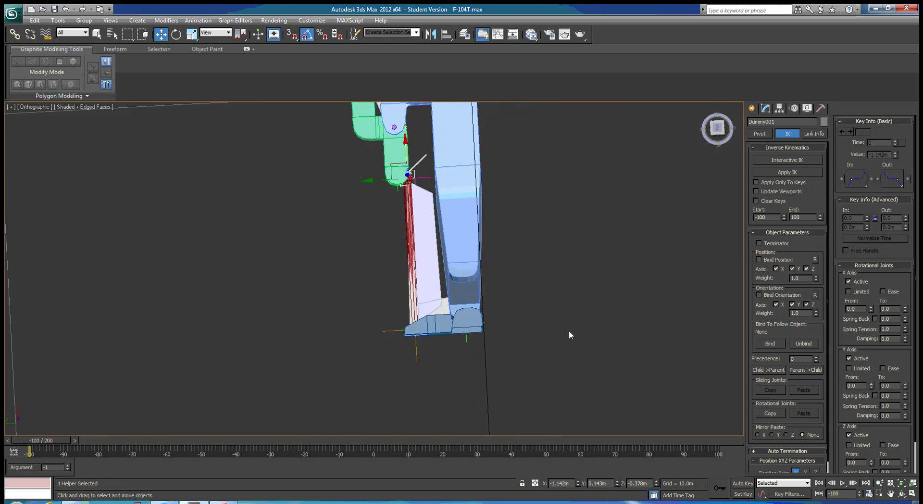
{"action": "middle_click_drag", "start_coordinate": [588, 326], "coordinate": [579, 328], "text": "alt"}
{"action": "key", "text": "t"}
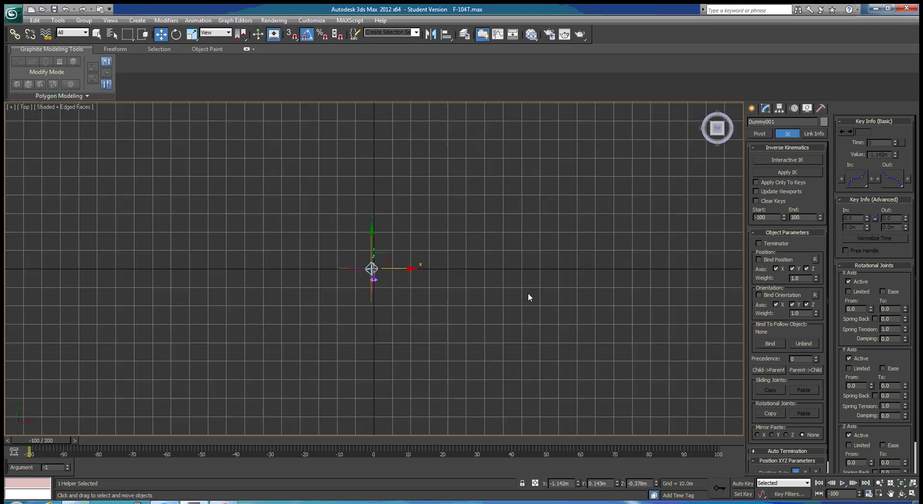
{"action": "scroll", "coordinate": [381, 270], "scroll_direction": "up", "scroll_amount": 3}
{"action": "scroll", "coordinate": [371, 220], "scroll_direction": "up", "scroll_amount": 10}
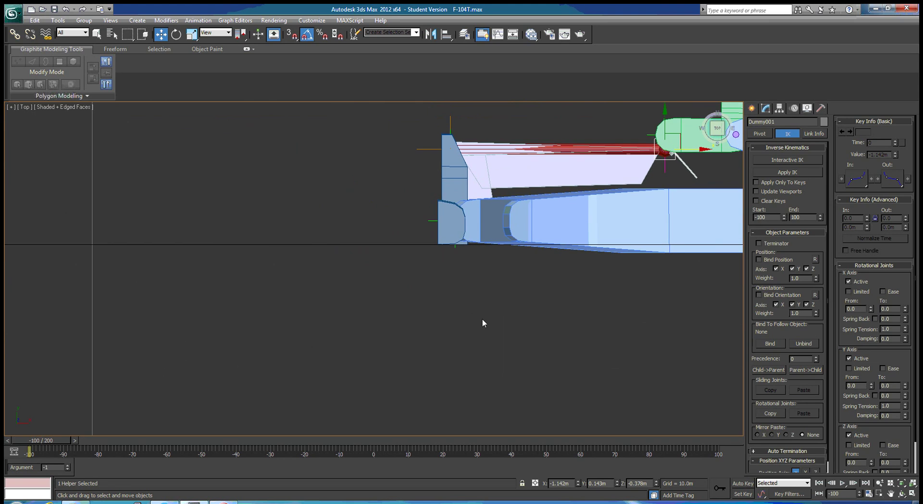
{"action": "left_click", "coordinate": [752, 109]}
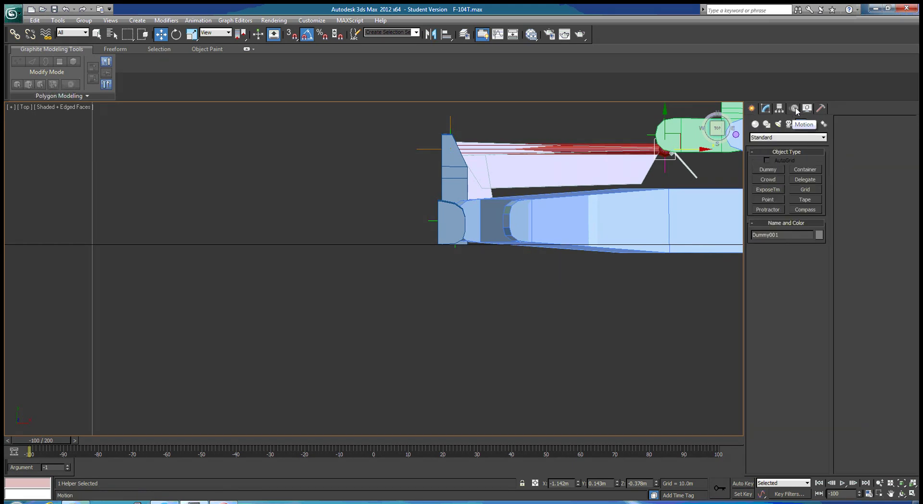
{"action": "left_click", "coordinate": [769, 170]}
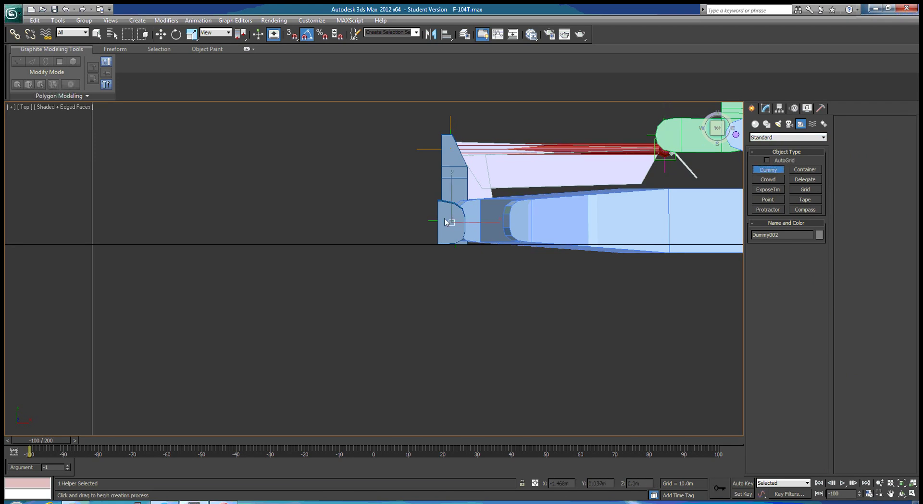
{"action": "left_click_drag", "start_coordinate": [445, 218], "coordinate": [420, 194]}
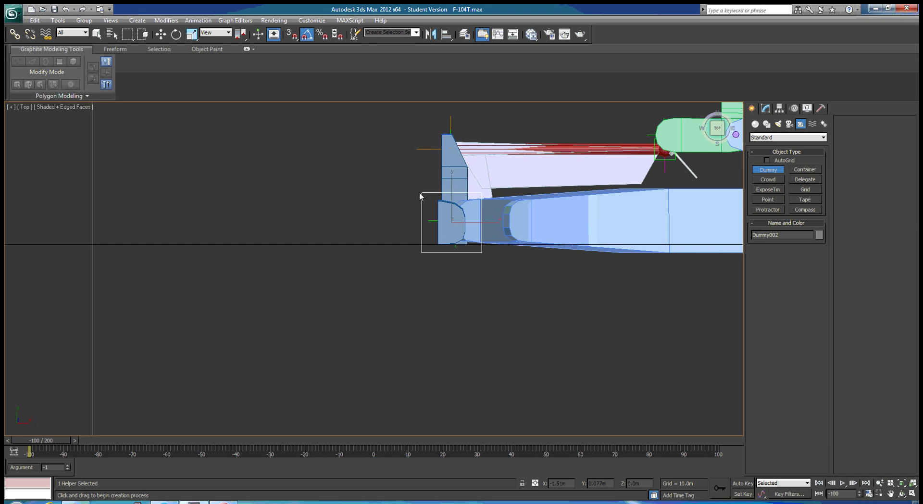
Align the new dummy's pivot point to the pivot point of Hinge002 in X, Y and Z position.
{"action": "left_click", "coordinate": [447, 35]}
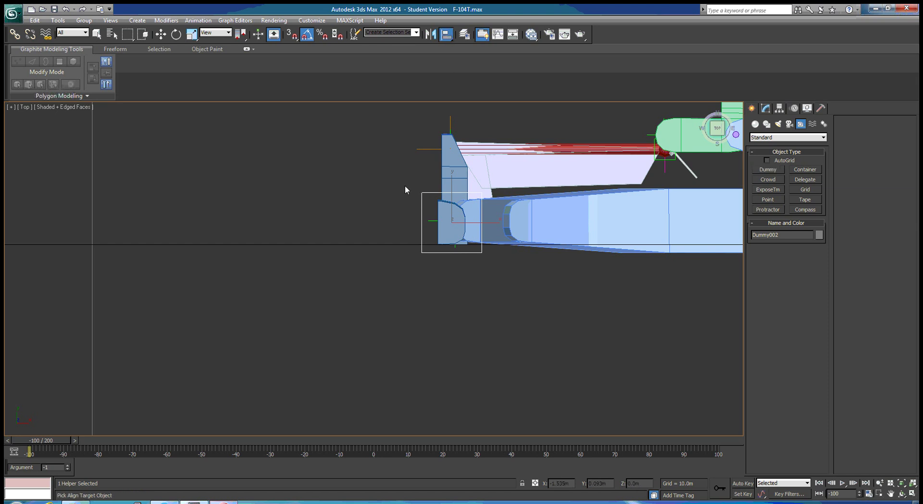
{"action": "left_click", "coordinate": [430, 221]}
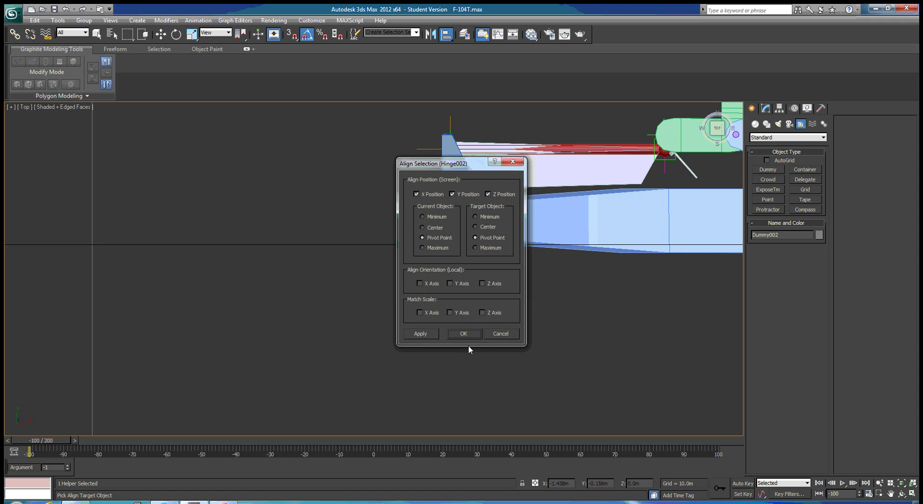
{"action": "left_click", "coordinate": [468, 335]}
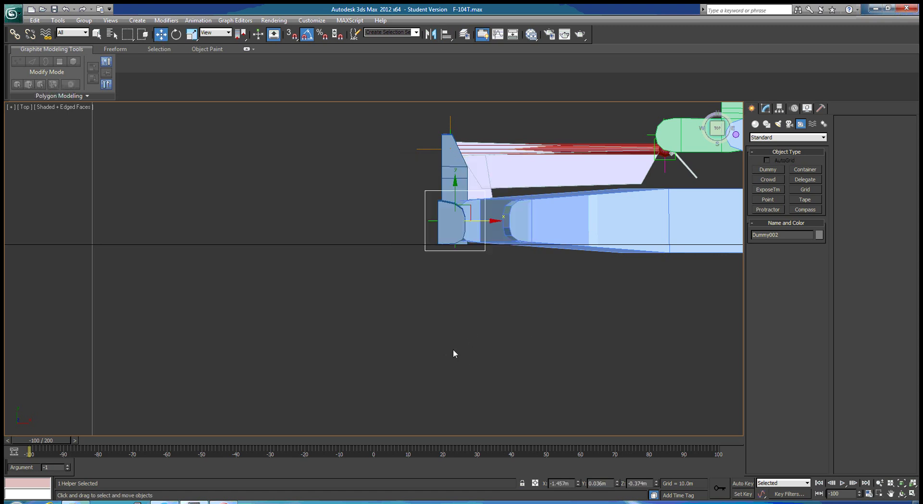
Link Bone004 at the wheel mount to the new dummy as its parent.
{"action": "middle_click_drag", "start_coordinate": [489, 344], "coordinate": [605, 322], "text": "alt"}
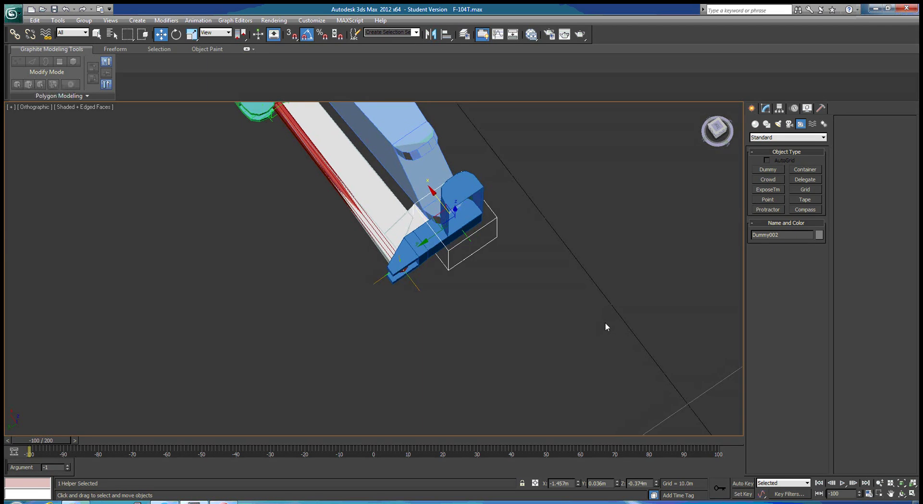
{"action": "left_click", "coordinate": [412, 230]}
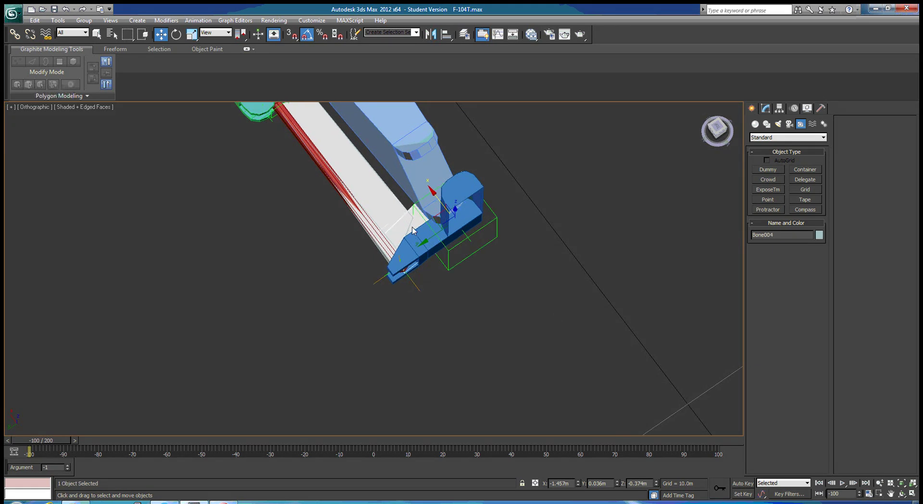
{"action": "left_click", "coordinate": [15, 34]}
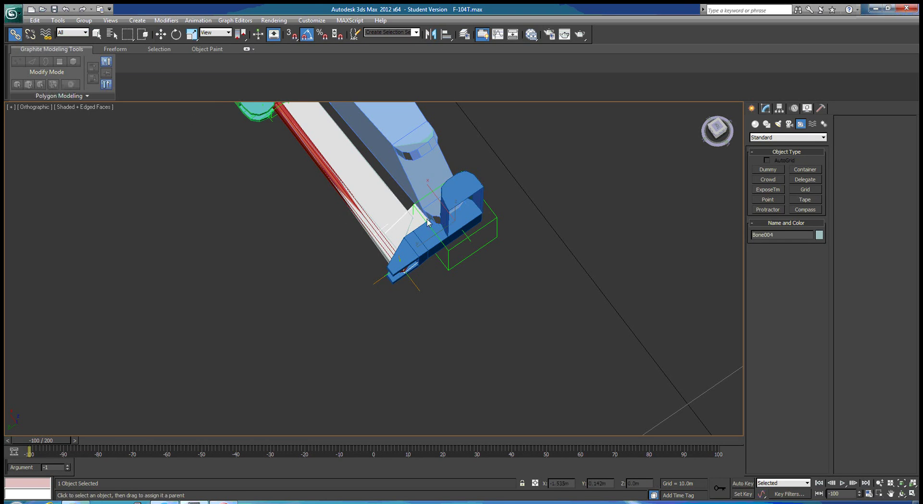
{"action": "left_click_drag", "start_coordinate": [415, 229], "coordinate": [469, 256]}
Link the WheelMount object to the bone at its hinge so that it follows the bone.
{"action": "left_click", "coordinate": [418, 241]}
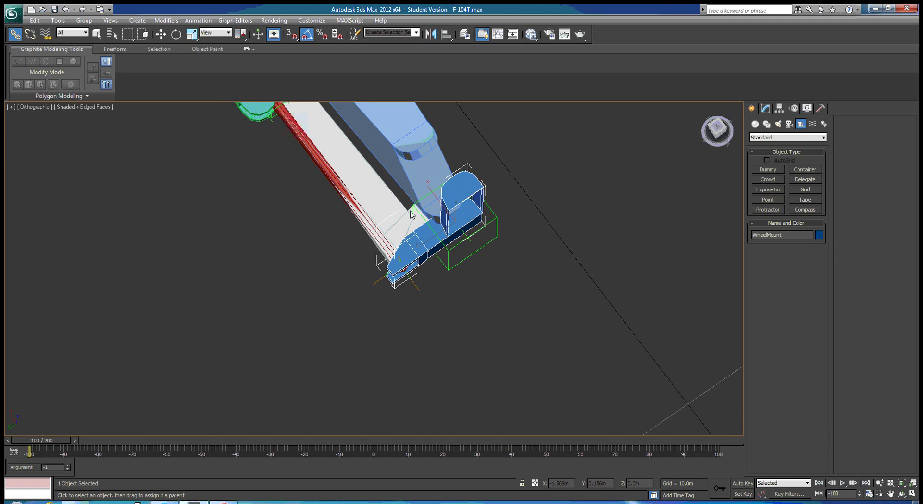
{"action": "left_click", "coordinate": [414, 215]}
{"action": "scroll", "coordinate": [414, 229], "scroll_direction": "up", "scroll_amount": 5}
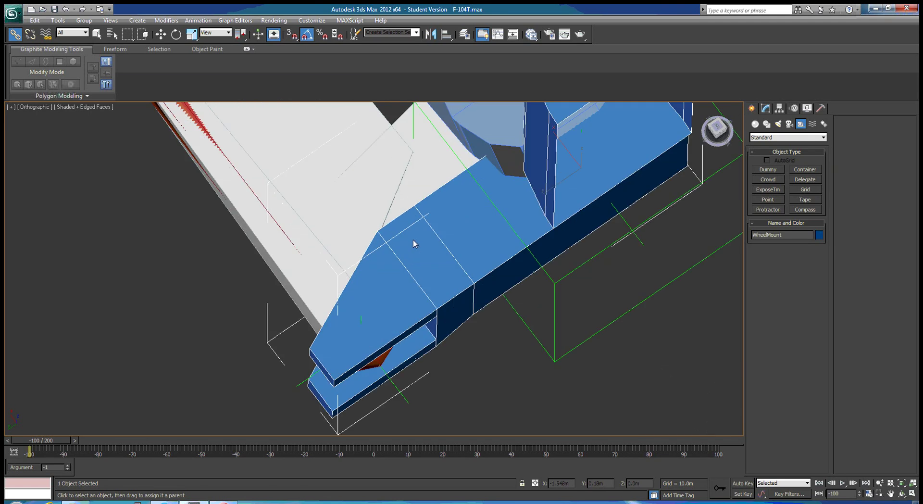
{"action": "middle_click_drag", "start_coordinate": [448, 247], "coordinate": [458, 260]}
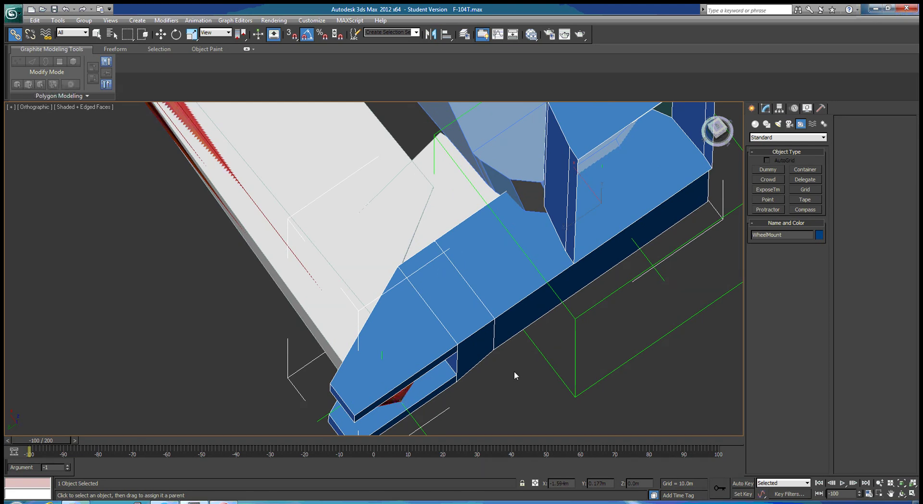
{"action": "middle_click_drag", "start_coordinate": [515, 371], "coordinate": [752, 100], "text": "alt"}
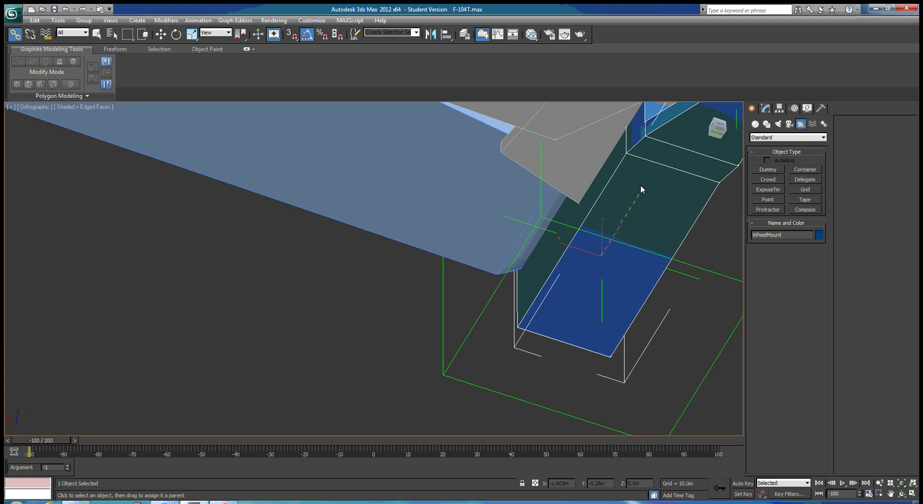
{"action": "left_click_drag", "start_coordinate": [640, 188], "coordinate": [514, 148]}
{"action": "scroll", "coordinate": [566, 212], "scroll_direction": "down", "scroll_amount": 5}
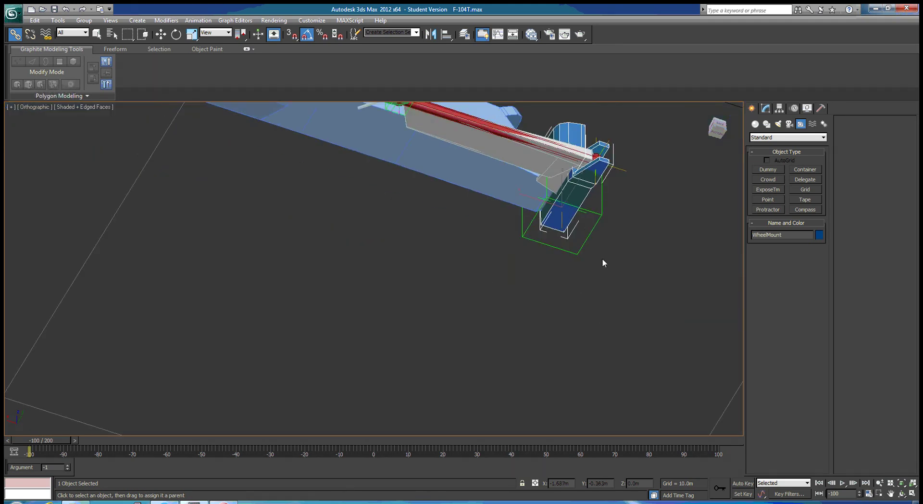
Rotate the wheel mount's dummy about 33 degrees around its local Y axis and inspect the linkage from several angles.
{"action": "middle_click_drag", "start_coordinate": [678, 283], "coordinate": [618, 374], "text": "alt"}
{"action": "middle_click_drag", "start_coordinate": [490, 329], "coordinate": [496, 352]}
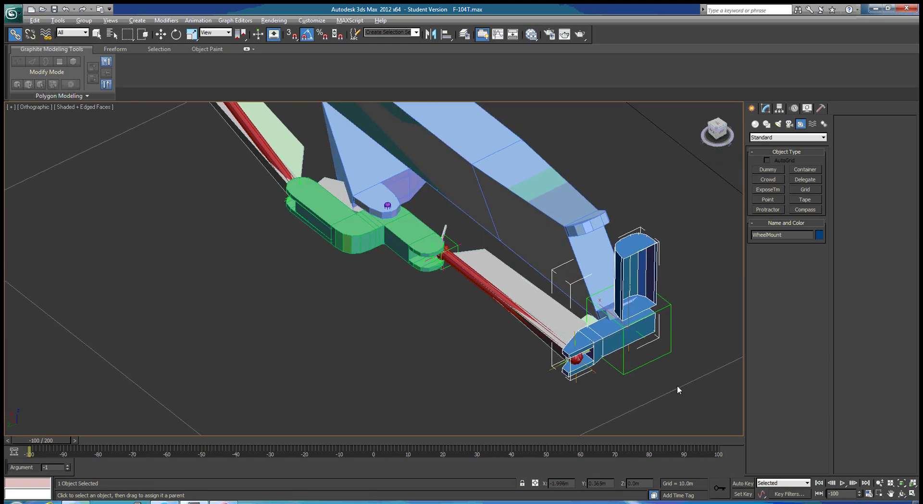
{"action": "middle_click_drag", "start_coordinate": [677, 386], "coordinate": [559, 356], "text": "alt"}
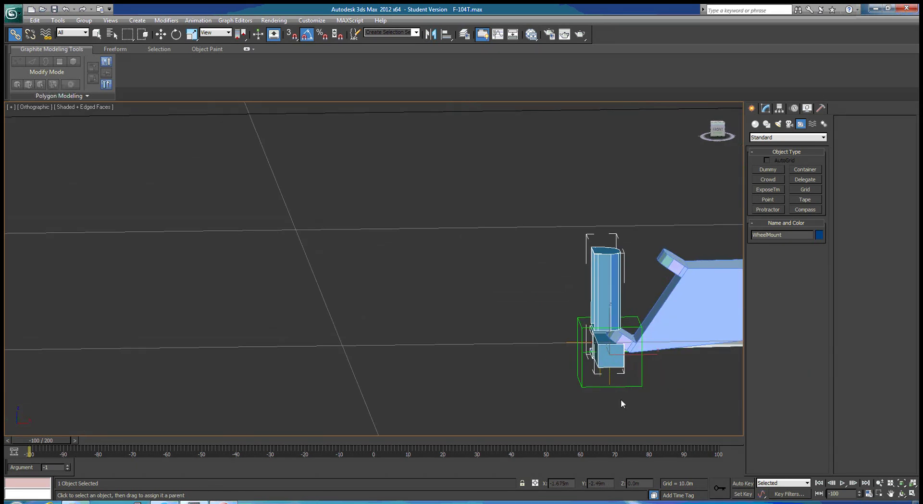
{"action": "left_click", "coordinate": [634, 389]}
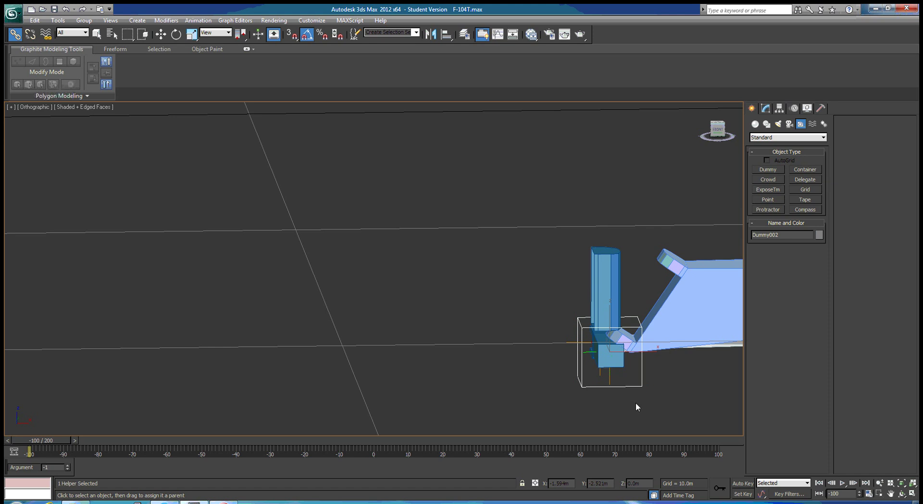
{"action": "left_click", "coordinate": [96, 34]}
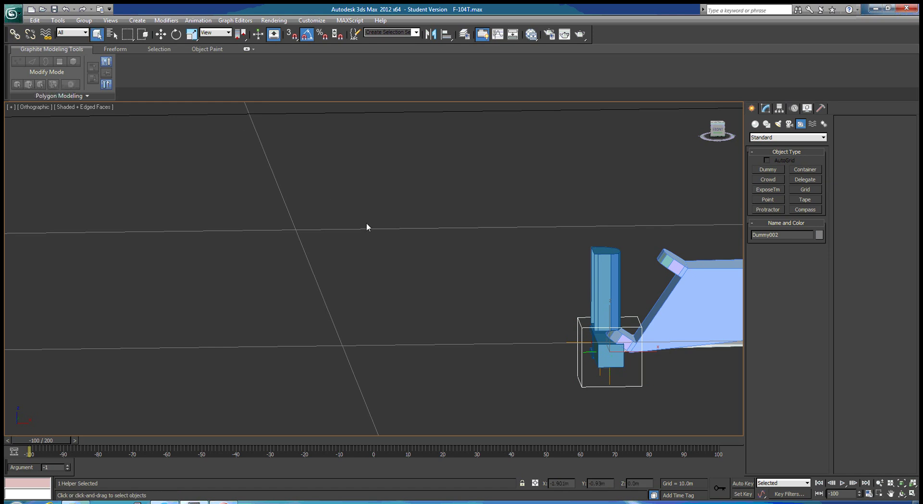
{"action": "key", "text": "e"}
{"action": "middle_click_drag", "start_coordinate": [674, 394], "coordinate": [509, 355]}
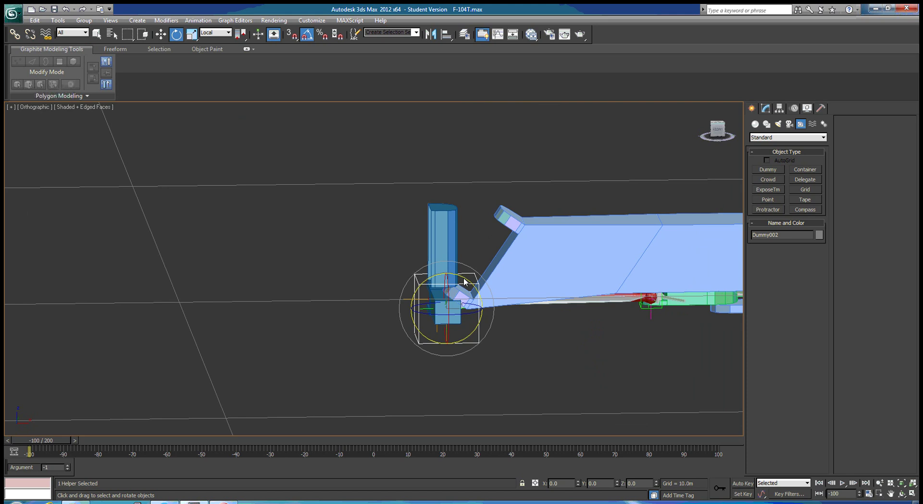
{"action": "left_click_drag", "start_coordinate": [465, 282], "coordinate": [491, 299]}
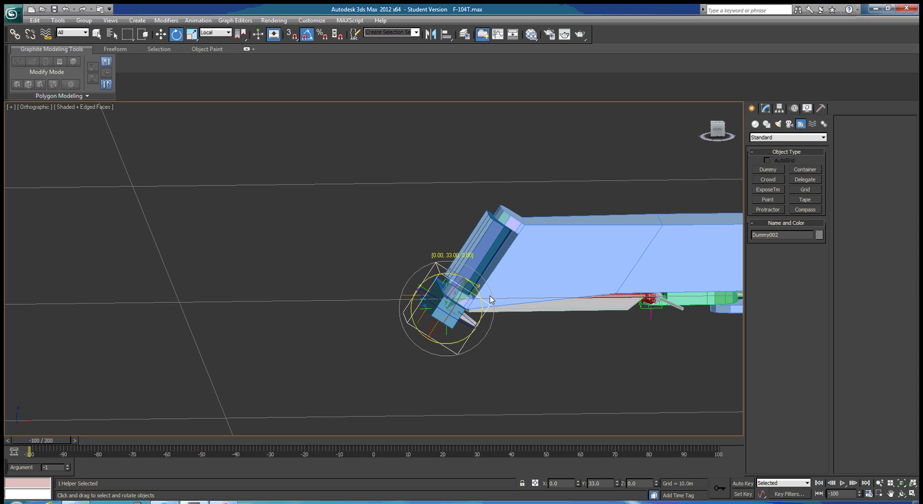
{"action": "left_click_drag", "start_coordinate": [491, 299], "coordinate": [491, 301]}
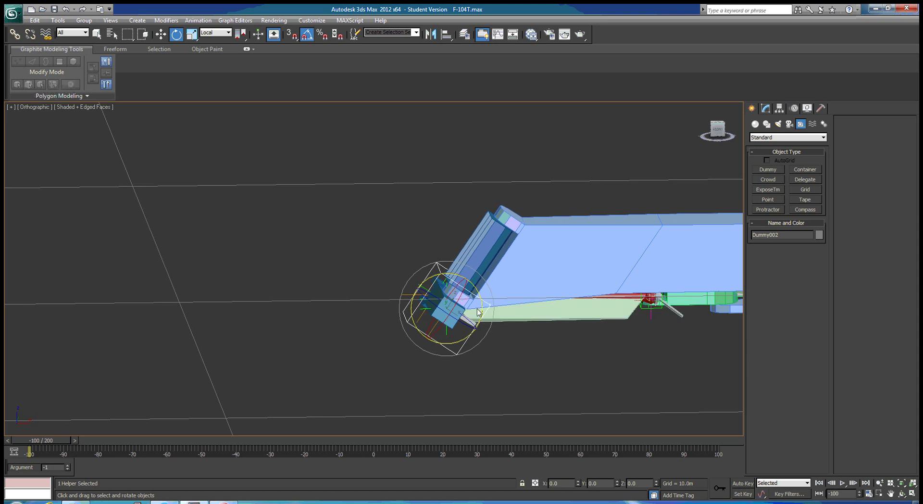
{"action": "mouse_move", "coordinate": [408, 359]}
{"action": "middle_mouse_down", "text": "alt"}
{"action": "mouse_move", "coordinate": [400, 366]}
{"action": "mouse_move", "coordinate": [449, 383]}
{"action": "mouse_move", "coordinate": [374, 322]}
{"action": "mouse_move", "coordinate": [375, 331]}
{"action": "middle_mouse_up", "text": "alt"}
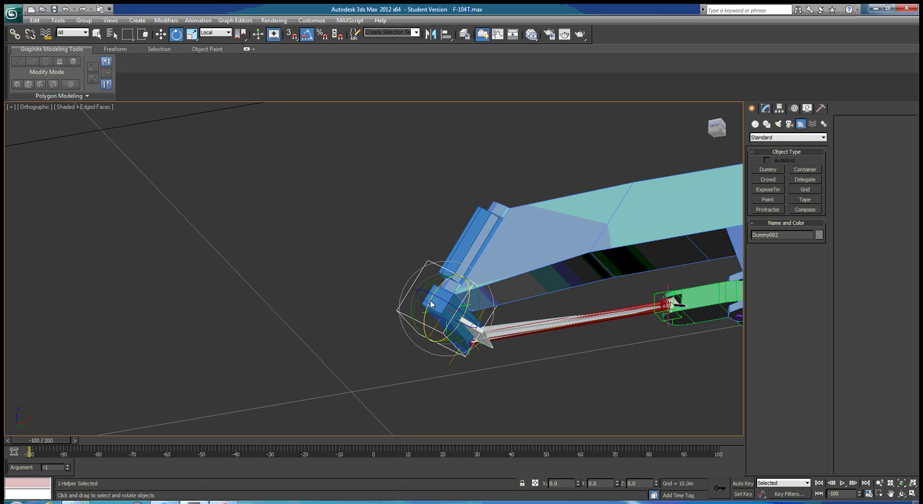
{"action": "left_click_drag", "start_coordinate": [455, 287], "coordinate": [449, 295]}
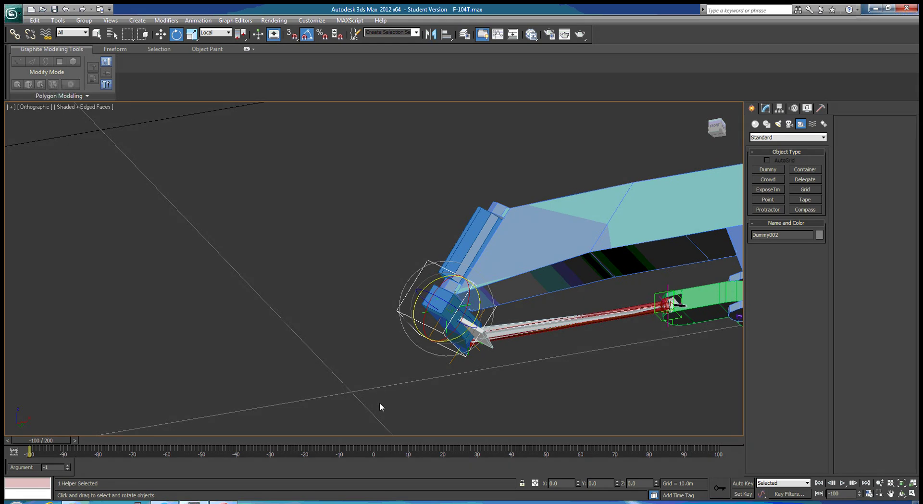
{"action": "middle_click_drag", "start_coordinate": [380, 407], "coordinate": [496, 481], "text": "alt"}
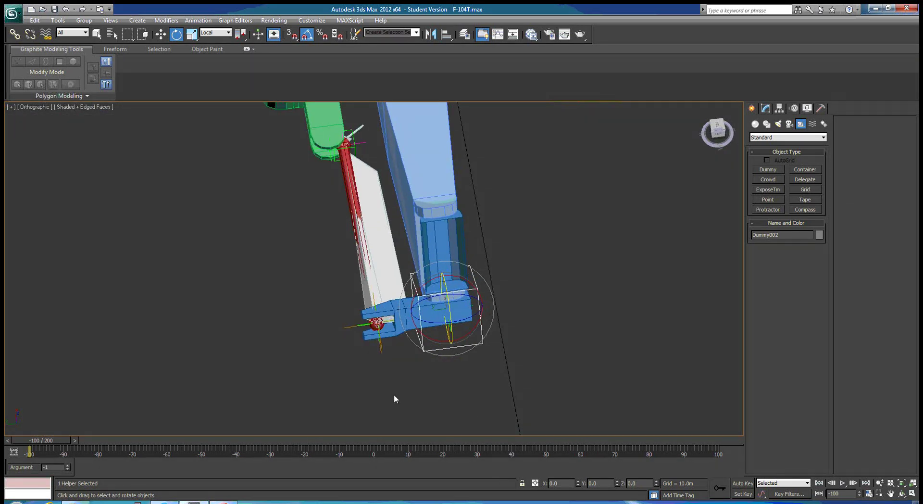
{"action": "key", "text": "t"}
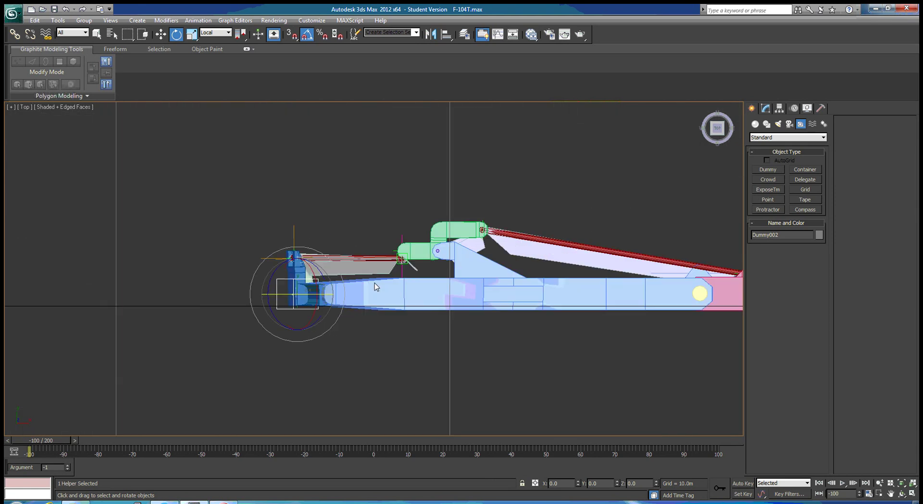
{"action": "scroll", "coordinate": [384, 275], "scroll_direction": "up", "scroll_amount": 5}
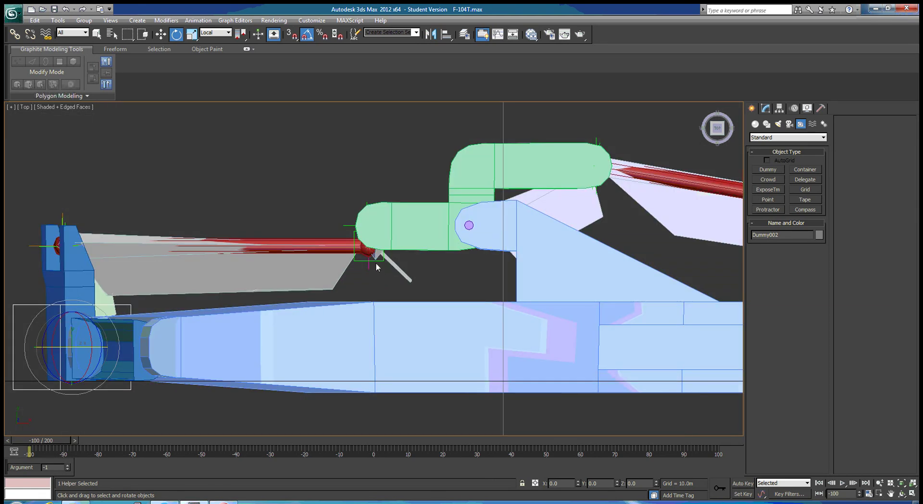
{"action": "left_click", "coordinate": [377, 260]}
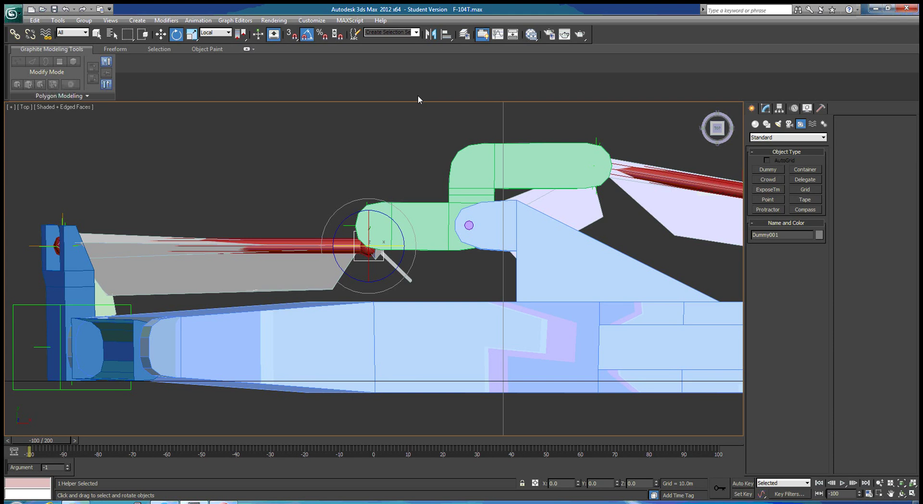
{"action": "left_click", "coordinate": [447, 36]}
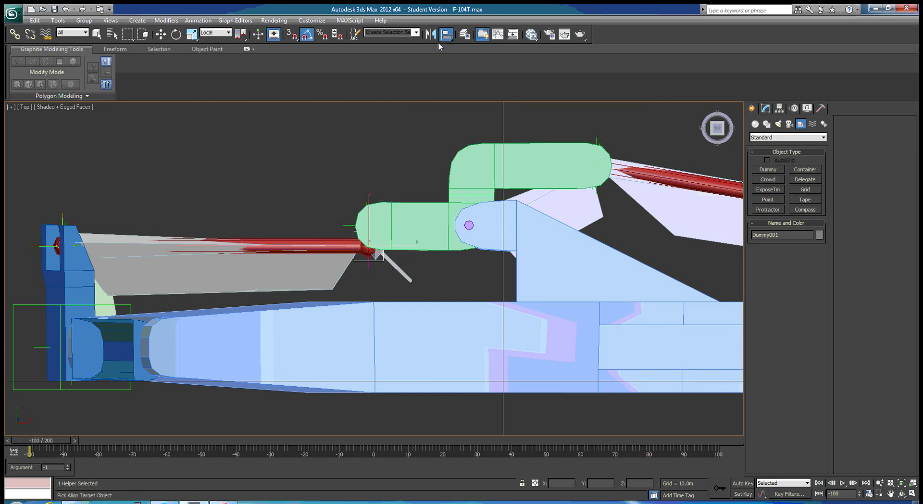
{"action": "left_click", "coordinate": [349, 228]}
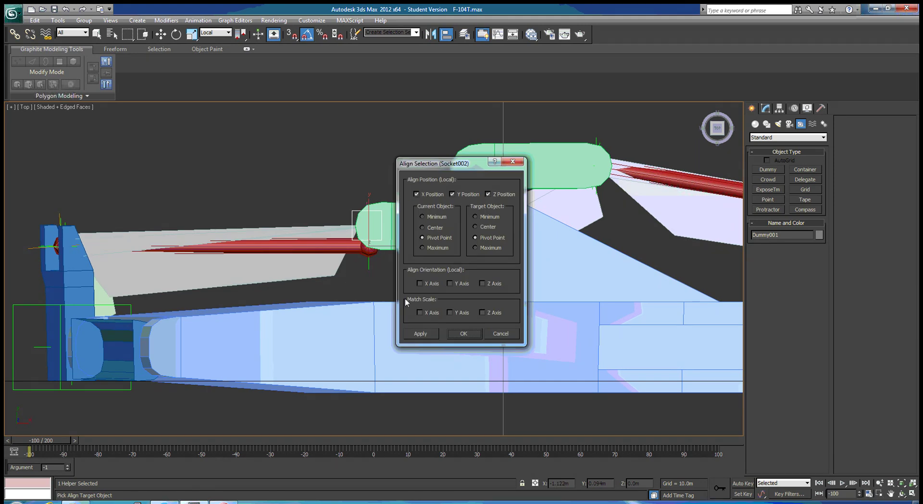
{"action": "left_click", "coordinate": [512, 336]}
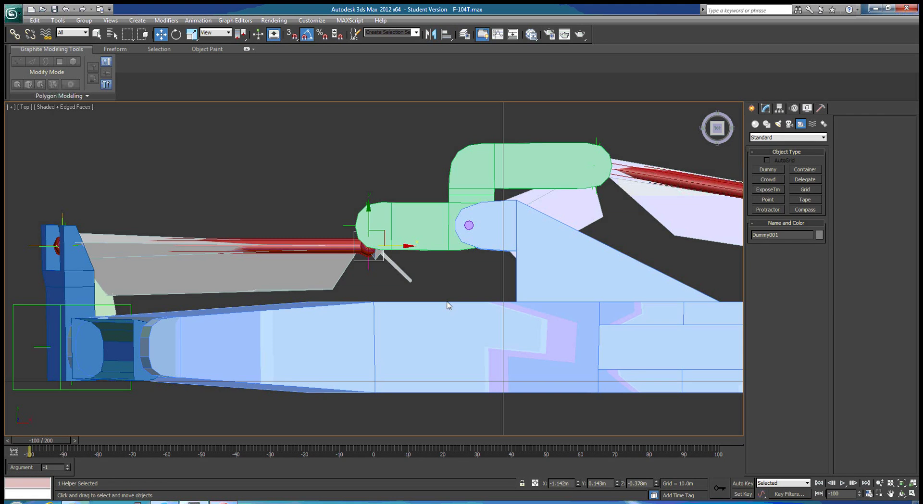
Link the red lower control rod to the grey bone running alongside it.
{"action": "left_click", "coordinate": [347, 245]}
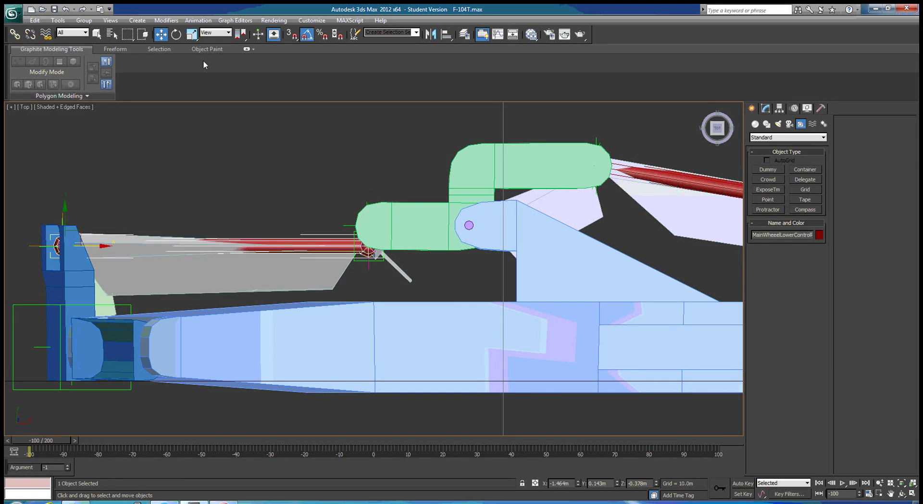
{"action": "left_click", "coordinate": [15, 33]}
{"action": "left_click_drag", "start_coordinate": [344, 248], "coordinate": [323, 288]}
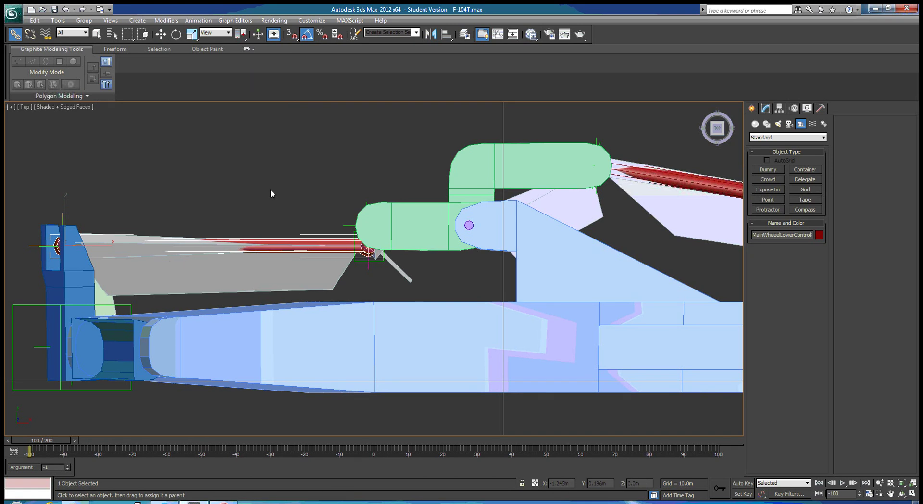
Align Dummy001 at the lower control rod's bell-crank end to Socket002 in X, Y and Z position, pivot point to pivot point.
{"action": "left_click", "coordinate": [97, 34]}
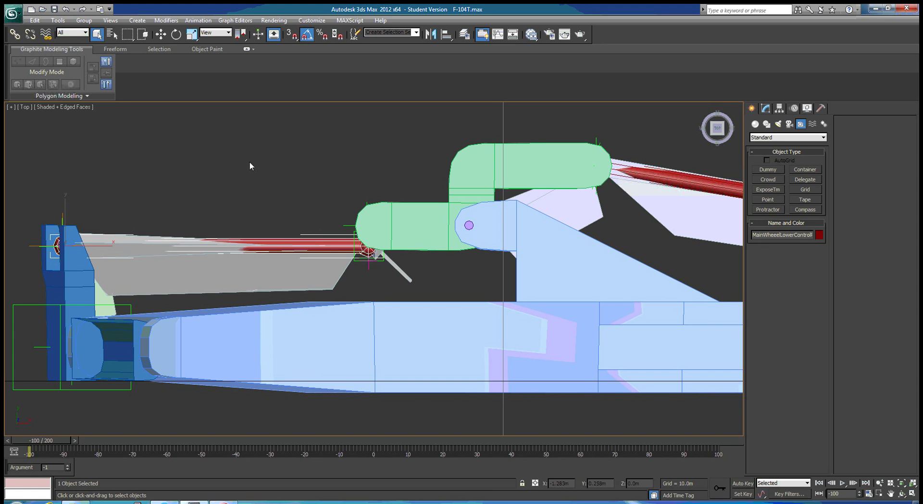
{"action": "left_click", "coordinate": [379, 261]}
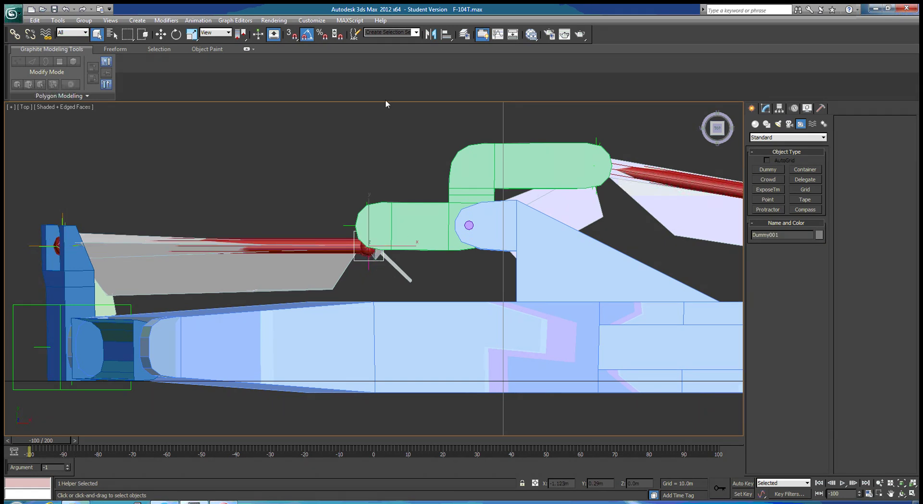
{"action": "left_click", "coordinate": [446, 35]}
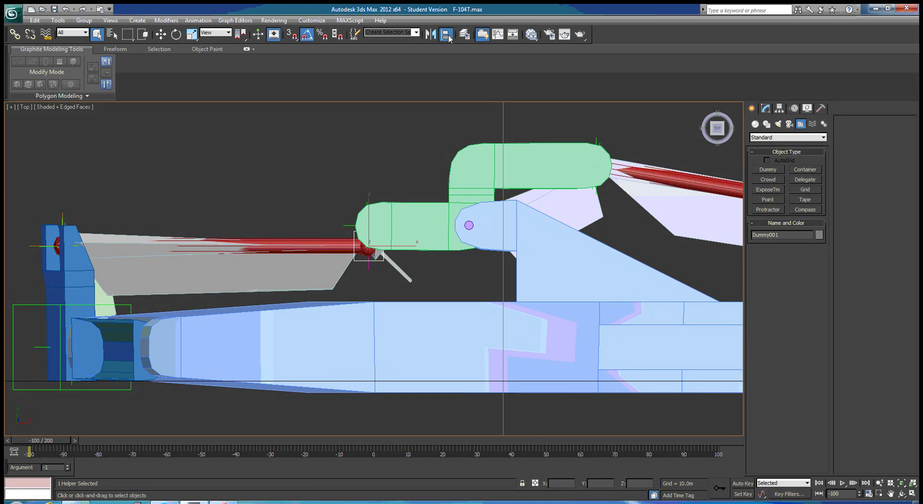
{"action": "left_click", "coordinate": [349, 227]}
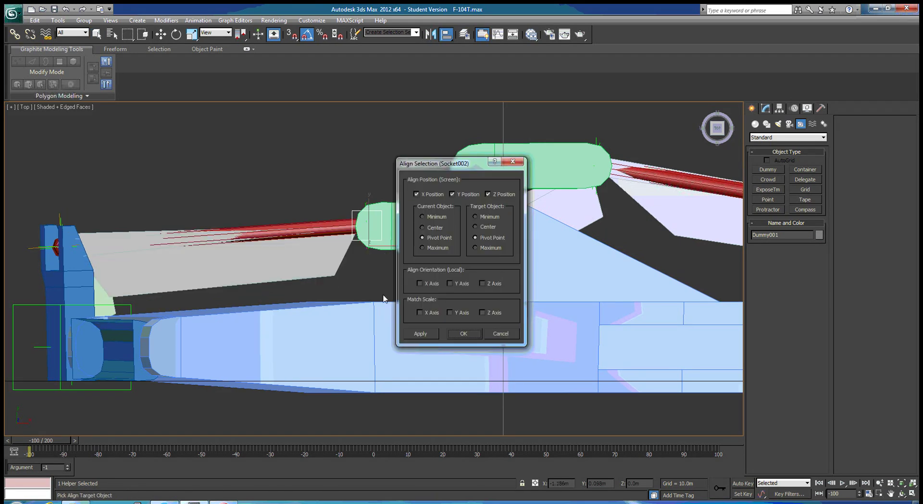
{"action": "left_click", "coordinate": [464, 334]}
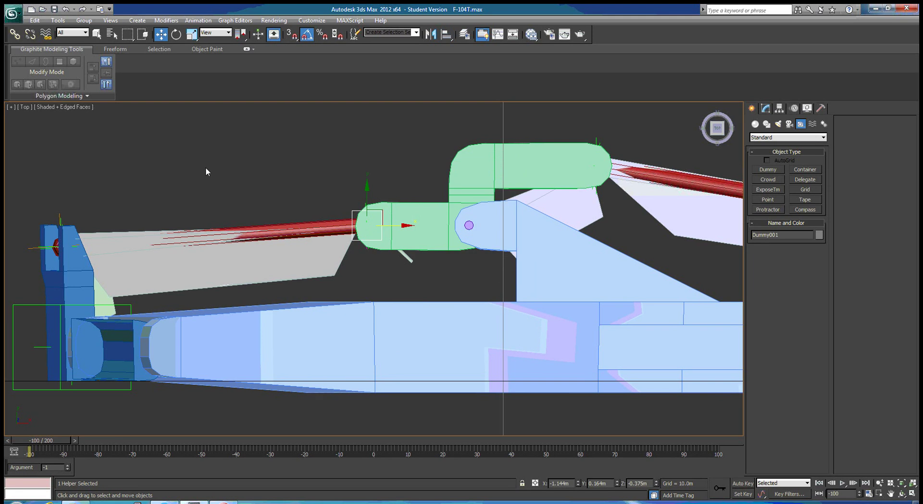
Link the dummy inside the fork of the green bell crank to the bell crank as its parent.
{"action": "middle_click_drag", "start_coordinate": [210, 162], "coordinate": [391, 172], "text": "alt"}
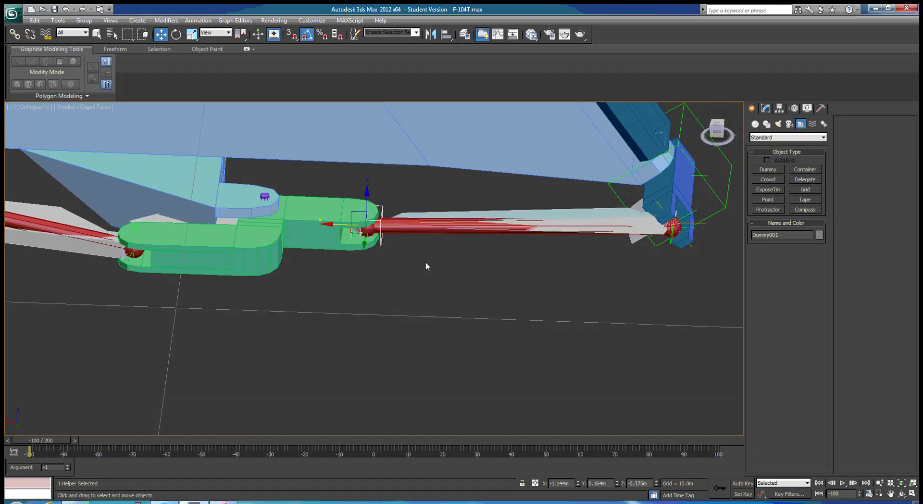
{"action": "middle_click_drag", "start_coordinate": [426, 266], "coordinate": [383, 297], "text": "alt"}
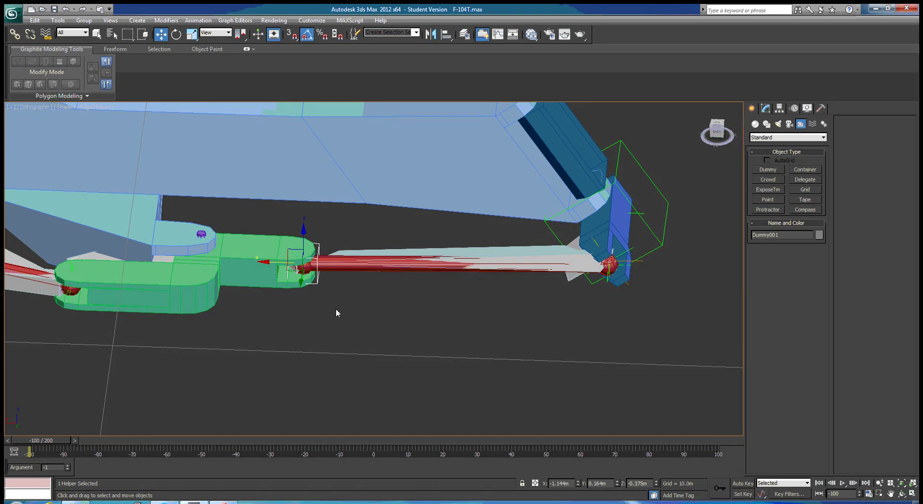
{"action": "scroll", "coordinate": [337, 301], "scroll_direction": "up", "scroll_amount": 5}
{"action": "middle_click_drag", "start_coordinate": [357, 294], "coordinate": [354, 275], "text": "alt"}
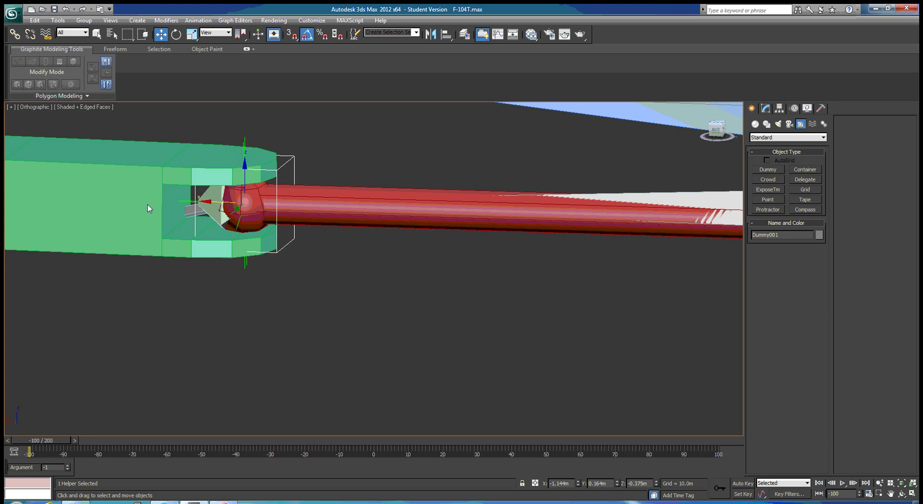
{"action": "middle_click_drag", "start_coordinate": [247, 264], "coordinate": [311, 267], "text": "alt"}
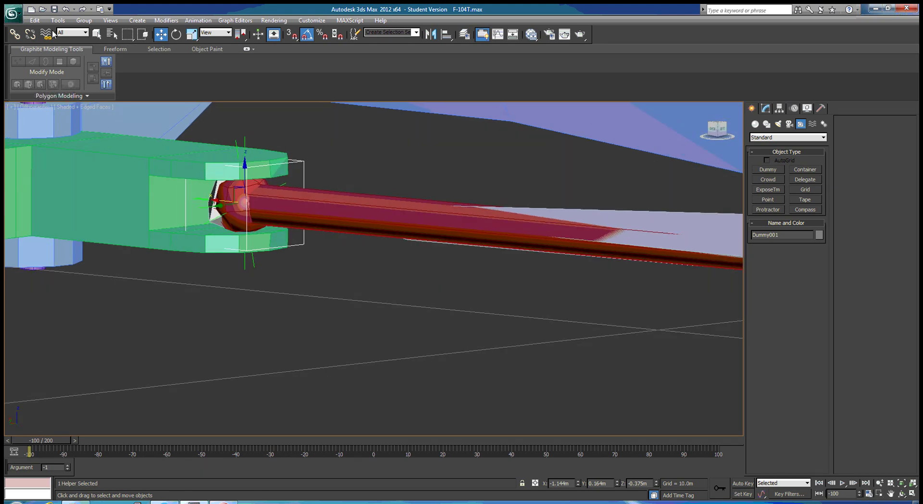
{"action": "left_click", "coordinate": [15, 34]}
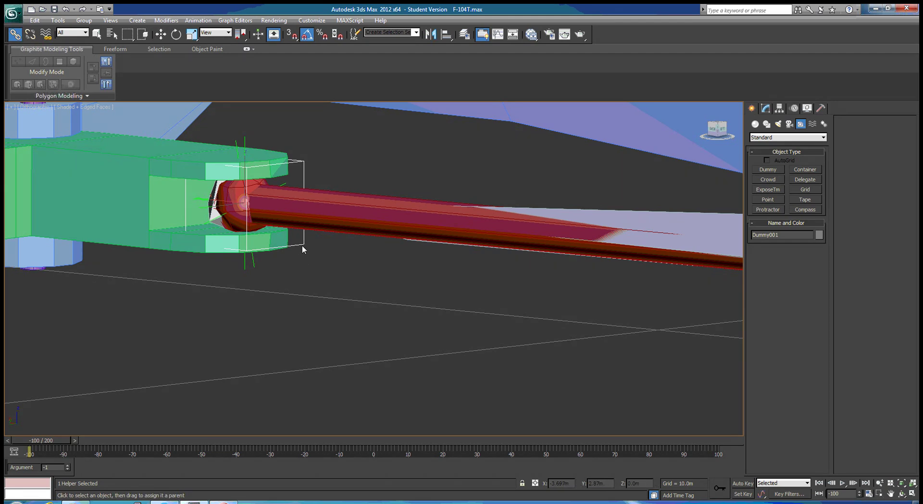
{"action": "left_click_drag", "start_coordinate": [302, 248], "coordinate": [266, 308]}
{"action": "mouse_move", "coordinate": [244, 266]}
{"action": "left_mouse_down"}
{"action": "mouse_move", "coordinate": [245, 315]}
{"action": "mouse_move", "coordinate": [305, 354]}
{"action": "left_mouse_up"}
Examine the main strut, bell crank, control rods and wheel mount from several angles, including from above.
{"action": "scroll", "coordinate": [260, 324], "scroll_direction": "down", "scroll_amount": 5}
{"action": "scroll", "coordinate": [305, 354], "scroll_direction": "down", "scroll_amount": 3}
{"action": "middle_click_drag", "start_coordinate": [313, 356], "coordinate": [342, 388], "text": "alt"}
{"action": "scroll", "coordinate": [358, 372], "scroll_direction": "down", "scroll_amount": 3}
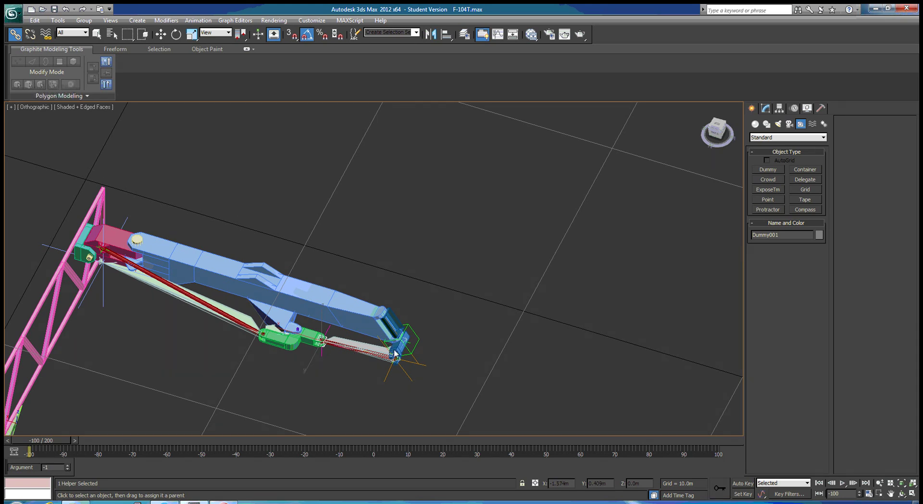
{"action": "scroll", "coordinate": [374, 365], "scroll_direction": "up", "scroll_amount": 4}
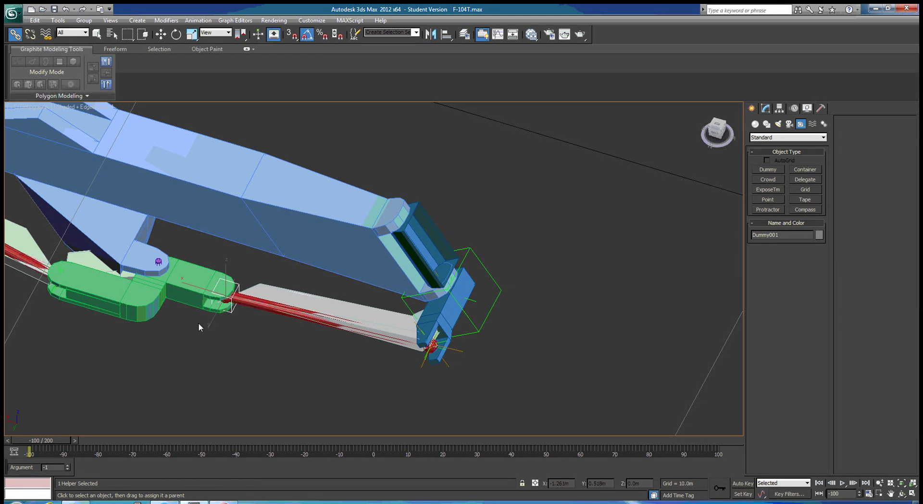
{"action": "middle_click_drag", "start_coordinate": [206, 384], "coordinate": [470, 362]}
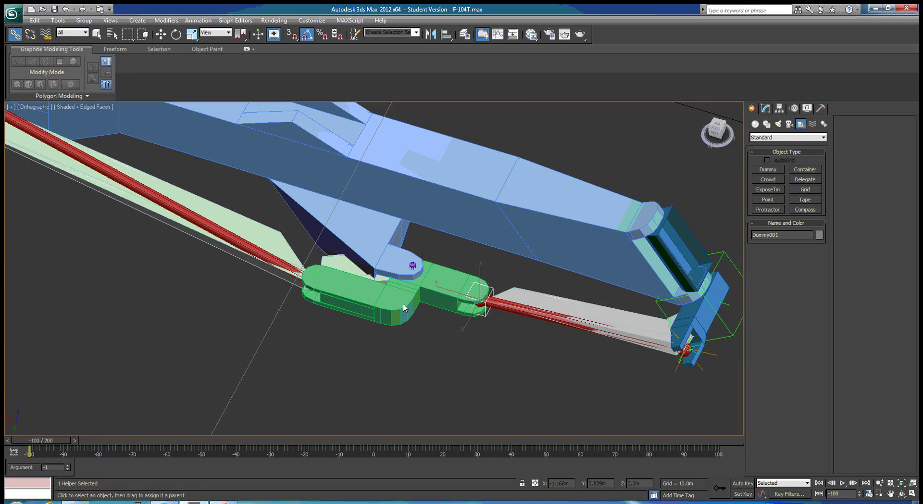
{"action": "middle_click_drag", "start_coordinate": [243, 326], "coordinate": [367, 354]}
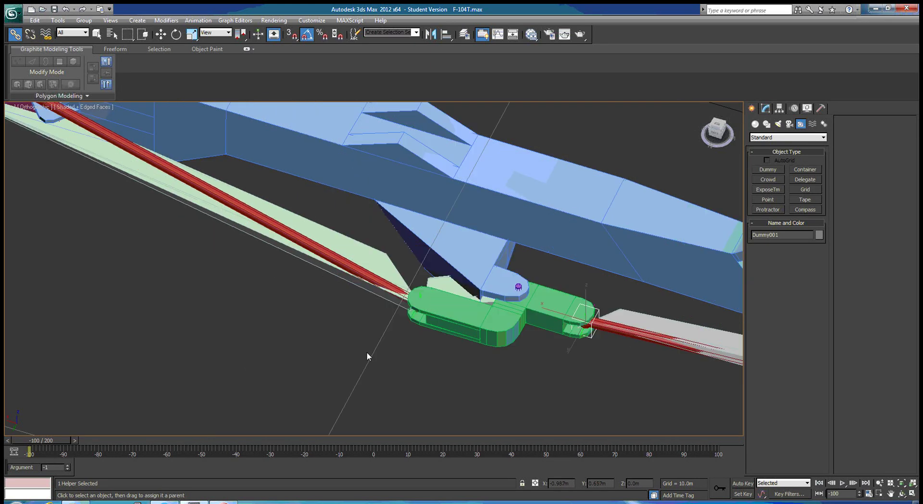
{"action": "scroll", "coordinate": [238, 238], "scroll_direction": "down", "scroll_amount": 4}
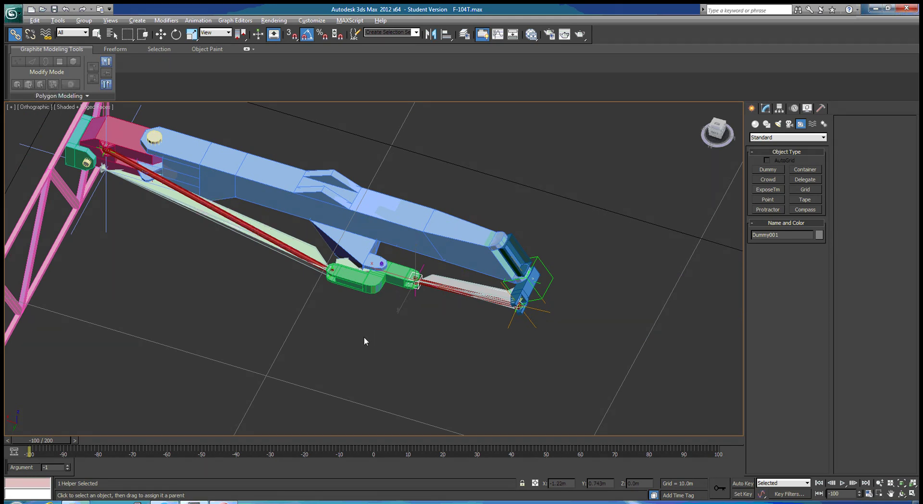
{"action": "middle_click_drag", "start_coordinate": [326, 336], "coordinate": [541, 283], "text": "alt"}
{"action": "scroll", "coordinate": [561, 258], "scroll_direction": "up", "scroll_amount": 2}
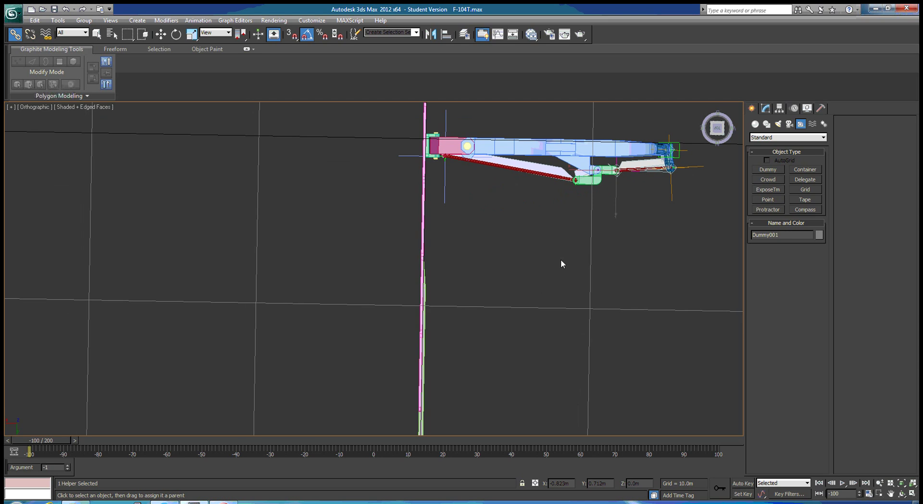
Try to rotate the LtMainStrut object slightly around its local Z axis and undo the rotation.
{"action": "left_click", "coordinate": [507, 151]}
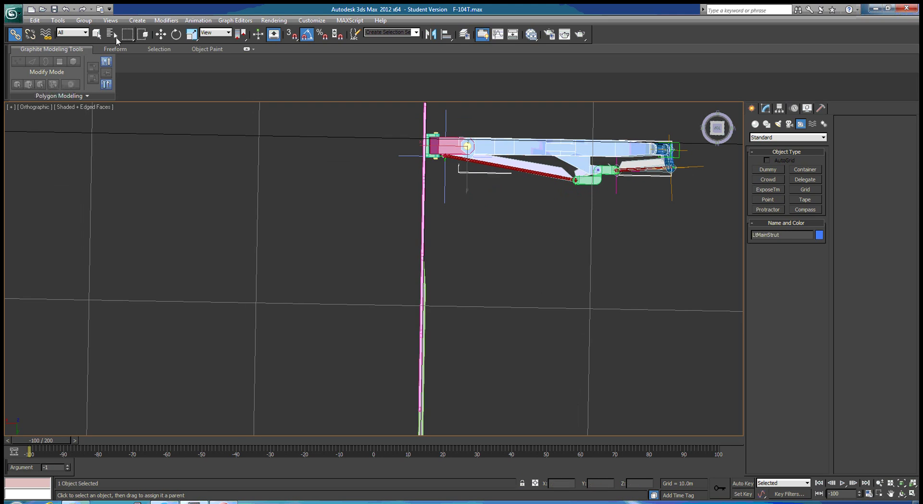
{"action": "left_click", "coordinate": [96, 34]}
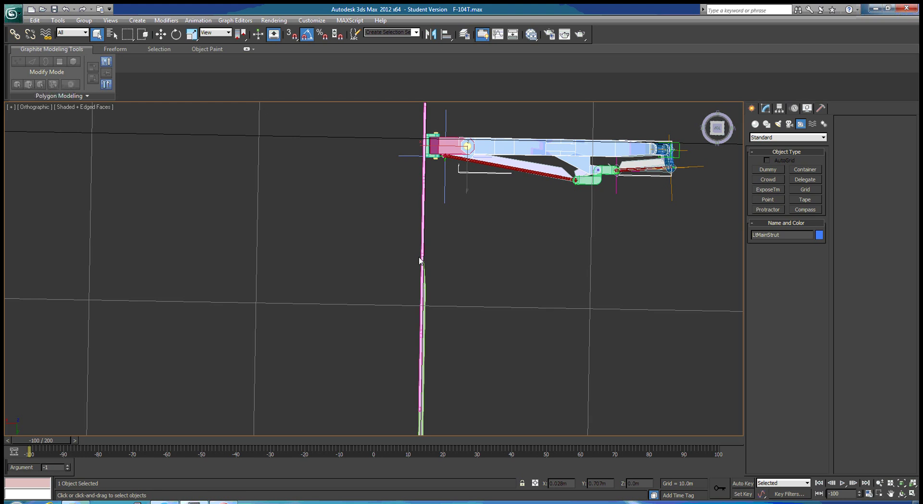
{"action": "key", "text": "e"}
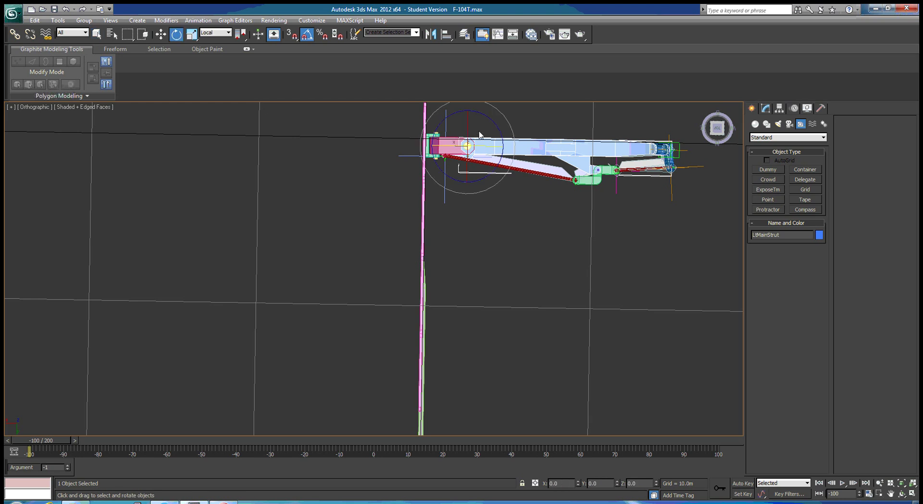
{"action": "left_click_drag", "start_coordinate": [493, 126], "coordinate": [499, 129]}
{"action": "key", "text": "ctrl+z"}
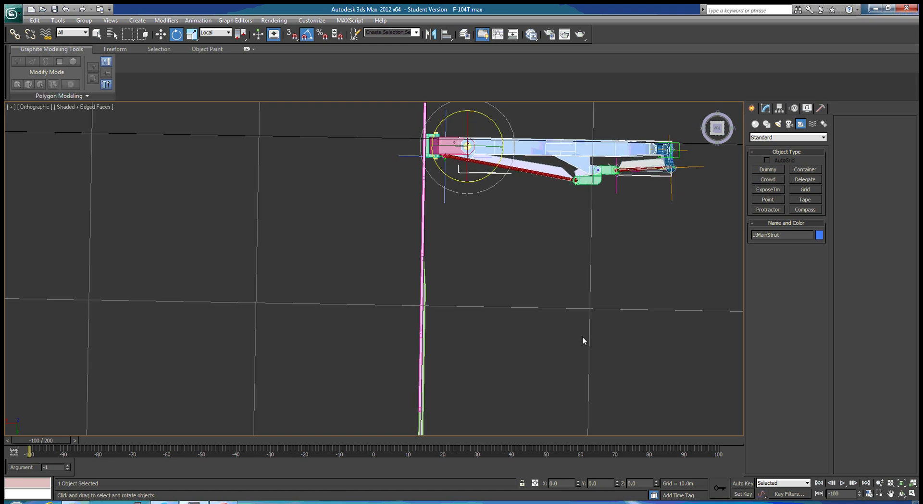
Link the wheel mount's Dummy002 to the main strut as its parent.
{"action": "scroll", "coordinate": [692, 248], "scroll_direction": "up", "scroll_amount": 2}
{"action": "scroll", "coordinate": [689, 254], "scroll_direction": "down", "scroll_amount": 2}
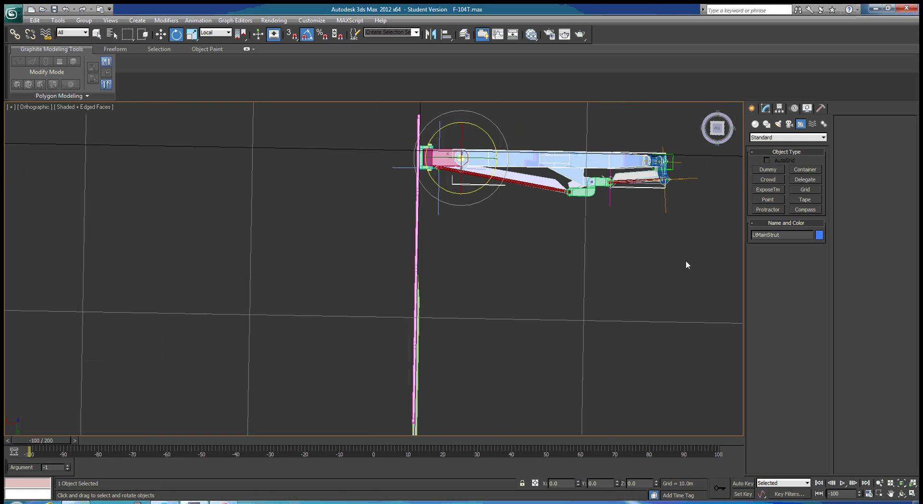
{"action": "left_click", "coordinate": [674, 169]}
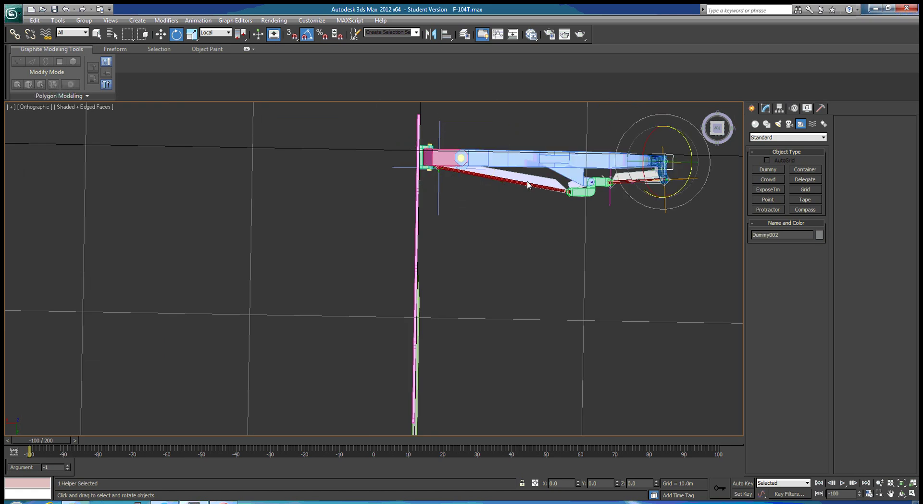
{"action": "left_click", "coordinate": [15, 34]}
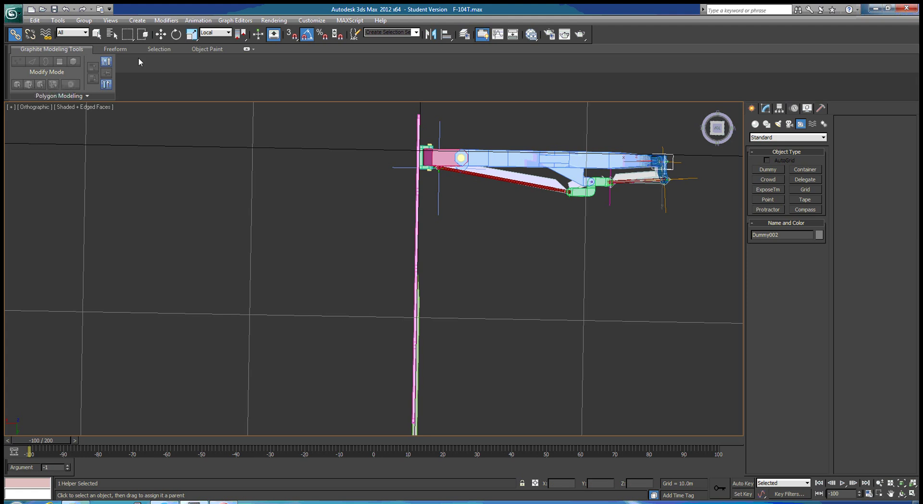
{"action": "left_click", "coordinate": [101, 37]}
Test the linkage by swinging the main strut around its local Z axis toward the pink frame, undo the rotation and clear the selection.
{"action": "left_click", "coordinate": [491, 164]}
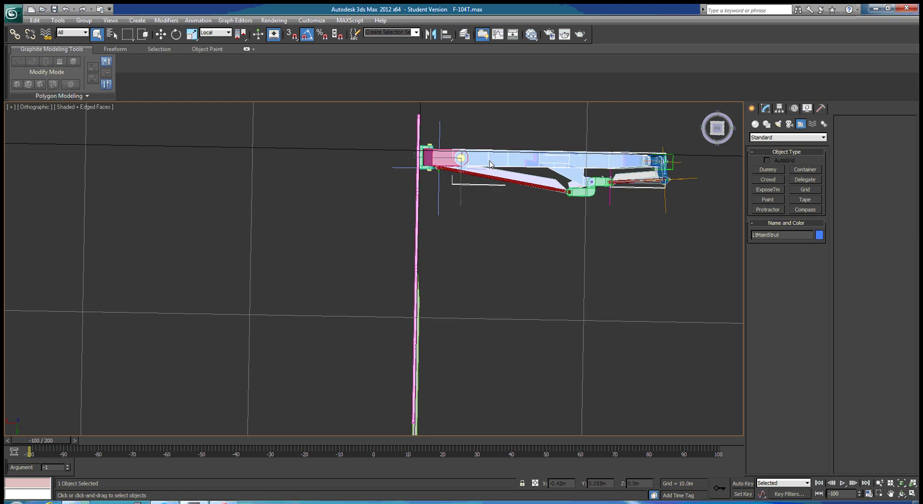
{"action": "key", "text": "e"}
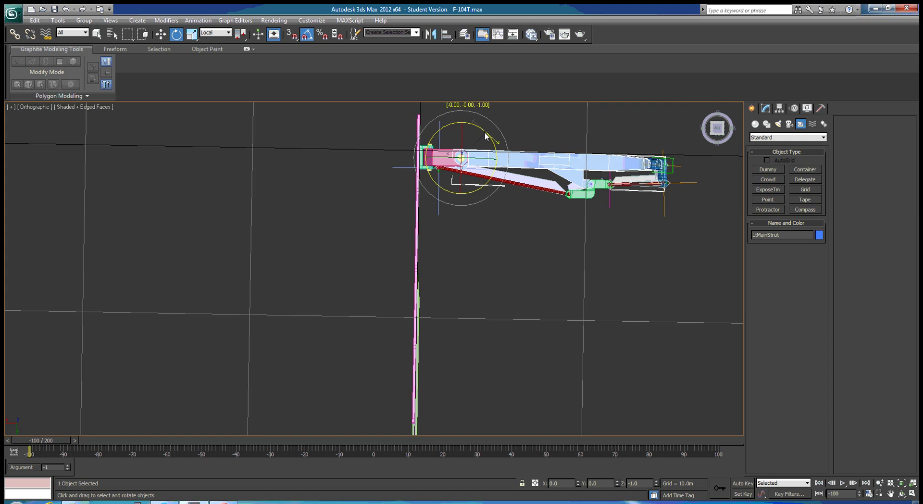
{"action": "left_click_drag", "start_coordinate": [485, 133], "coordinate": [489, 269]}
{"action": "middle_click_drag", "start_coordinate": [500, 288], "coordinate": [516, 261], "text": "alt"}
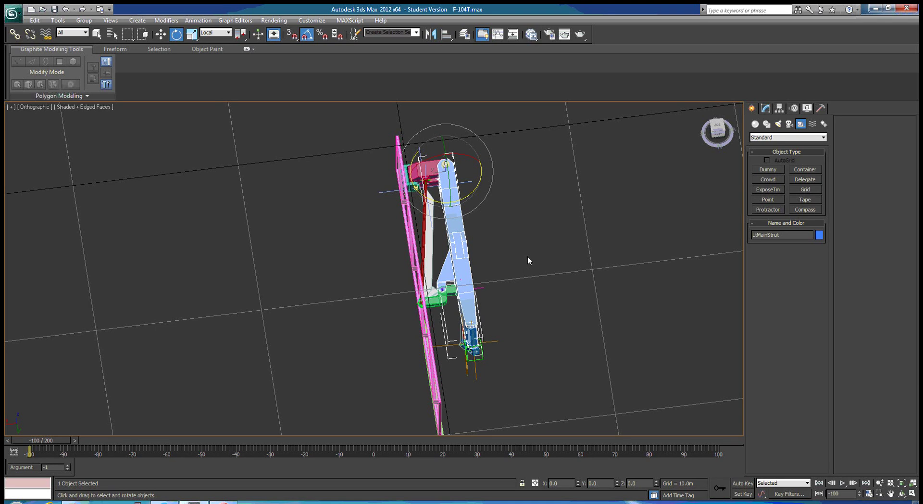
{"action": "key", "text": "ctrl+z"}
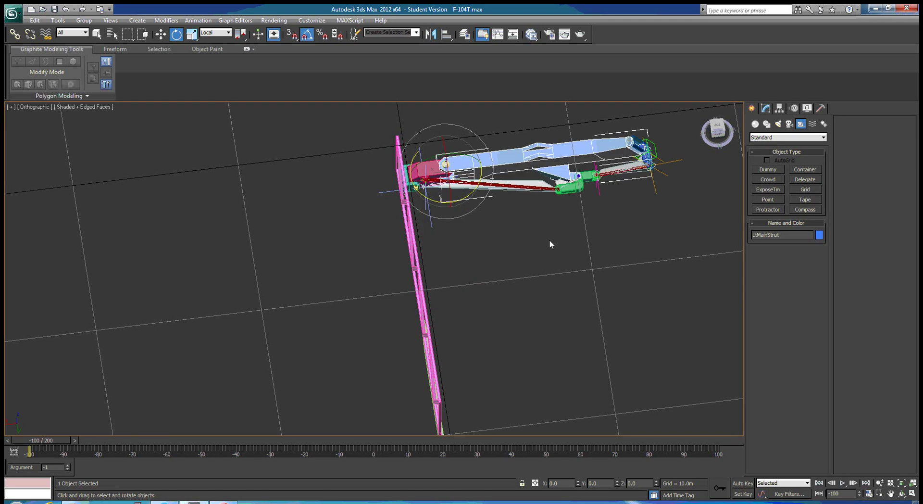
{"action": "left_click", "coordinate": [617, 258]}
{"action": "middle_click_drag", "start_coordinate": [630, 272], "coordinate": [402, 288], "text": "alt"}
{"action": "scroll", "coordinate": [408, 282], "scroll_direction": "up", "scroll_amount": 4}
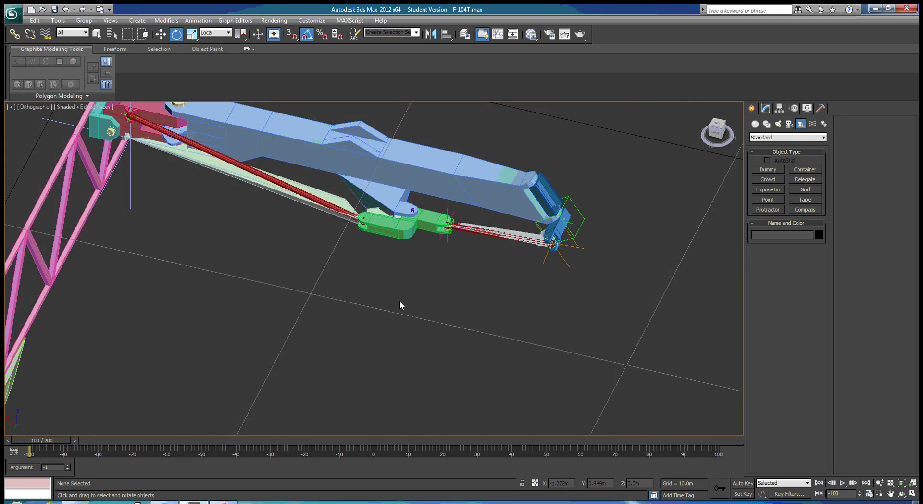
{"action": "middle_click_drag", "start_coordinate": [400, 303], "coordinate": [391, 366]}
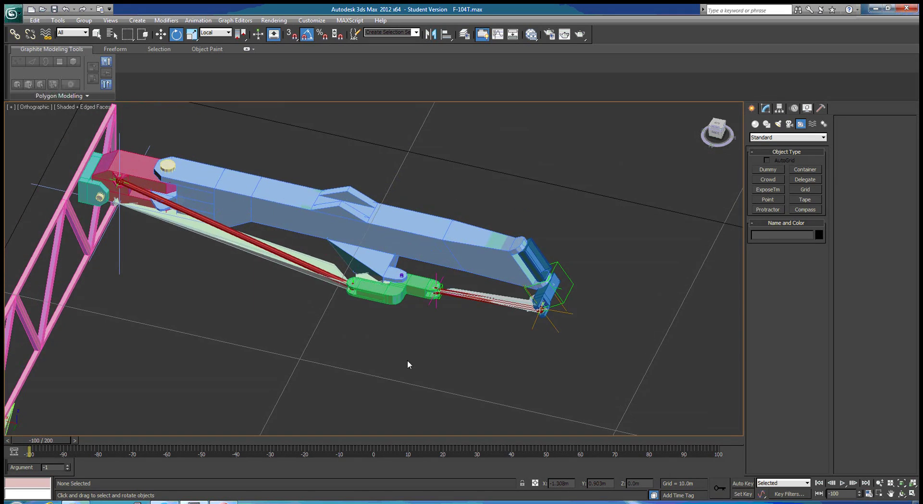